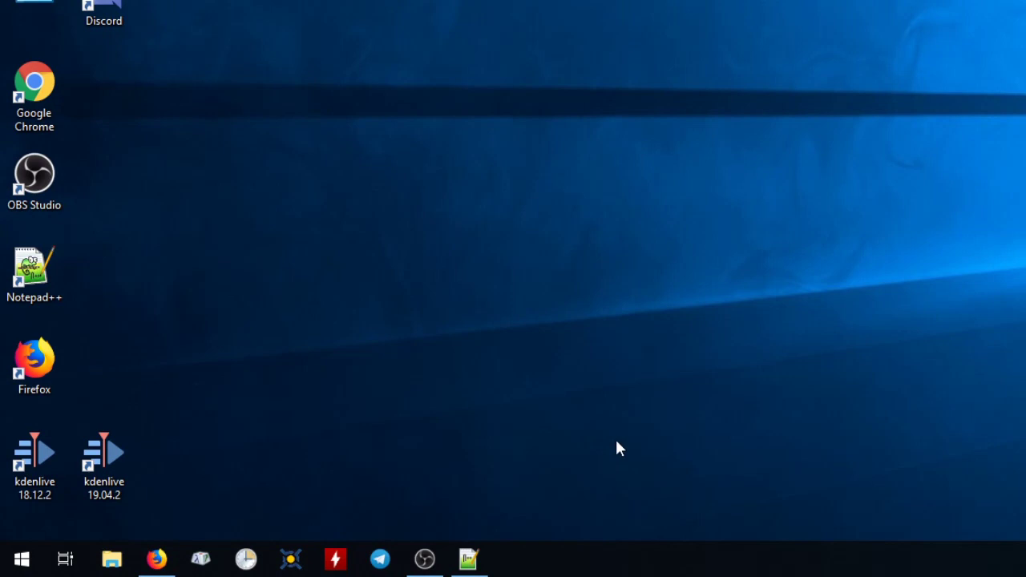
Step: Open Command Prompt and create a YouTube folder with mkdir YouTube
key(super+r)
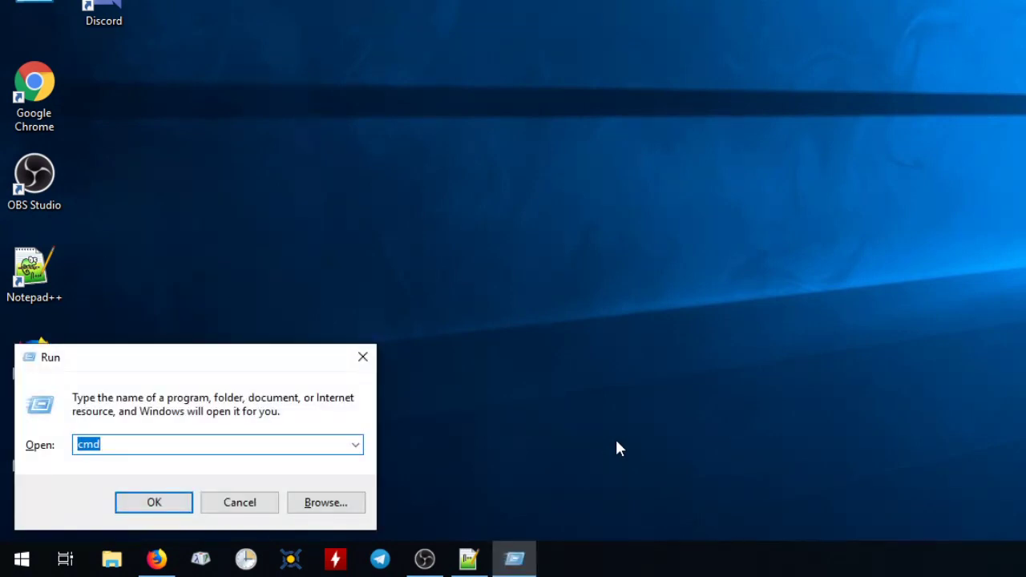
key(Return)
text(mkdir)
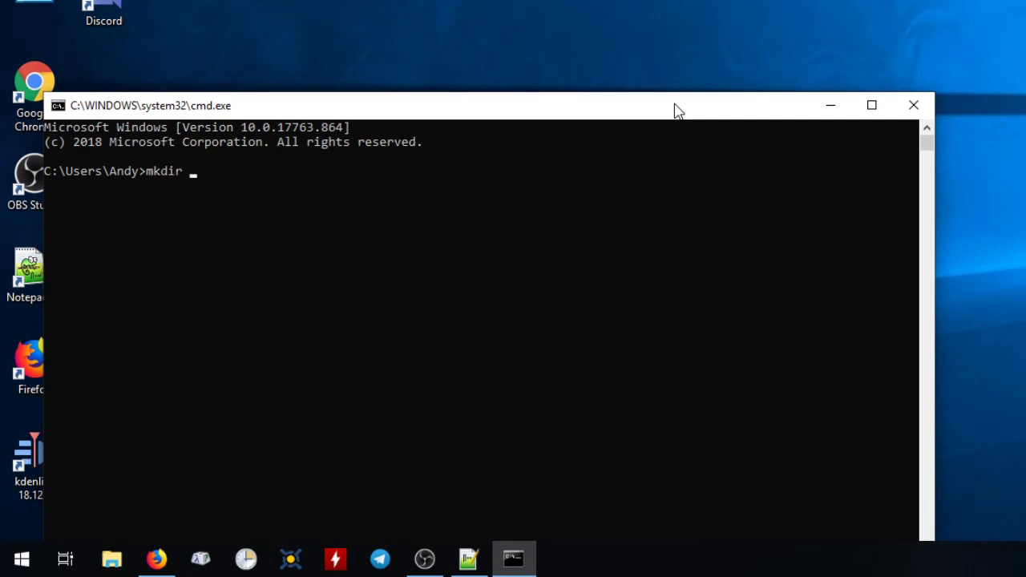
text( YouTube)
key(Return)
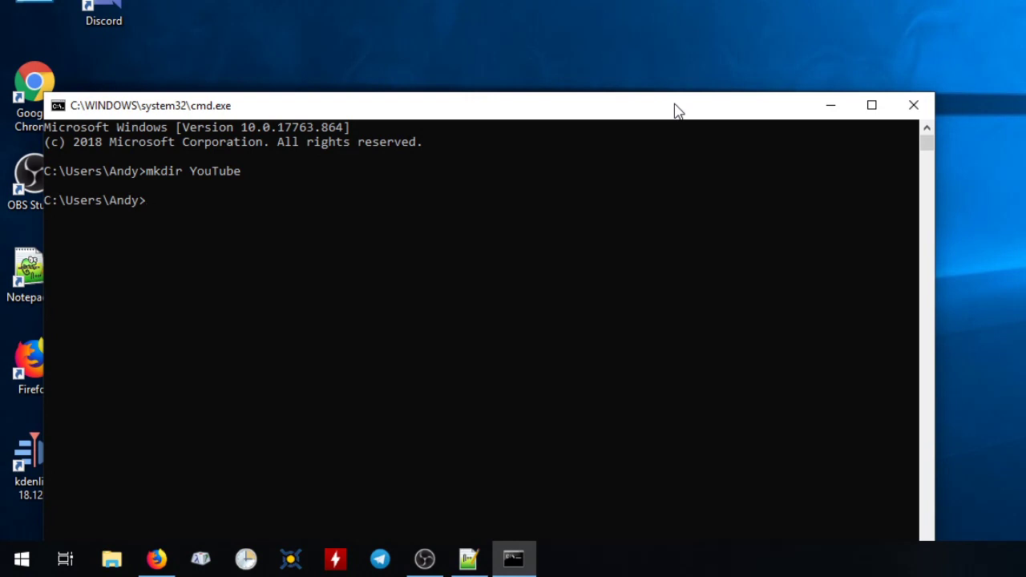
Step: Enter the YouTube folder and open a new hello.vbs in Notepad
text(cd YouTube)
key(Return)
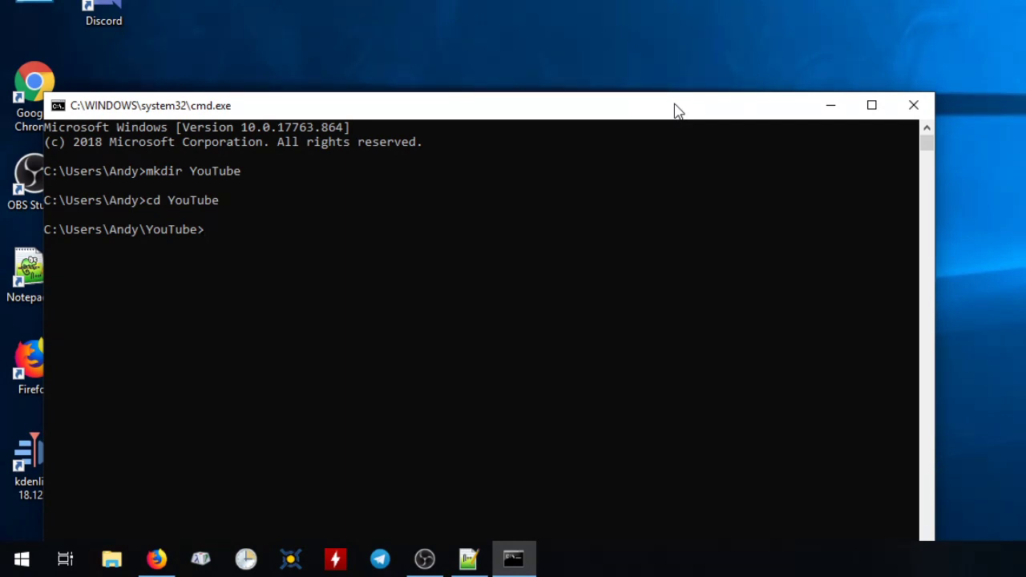
text(notepad hello.vbs)
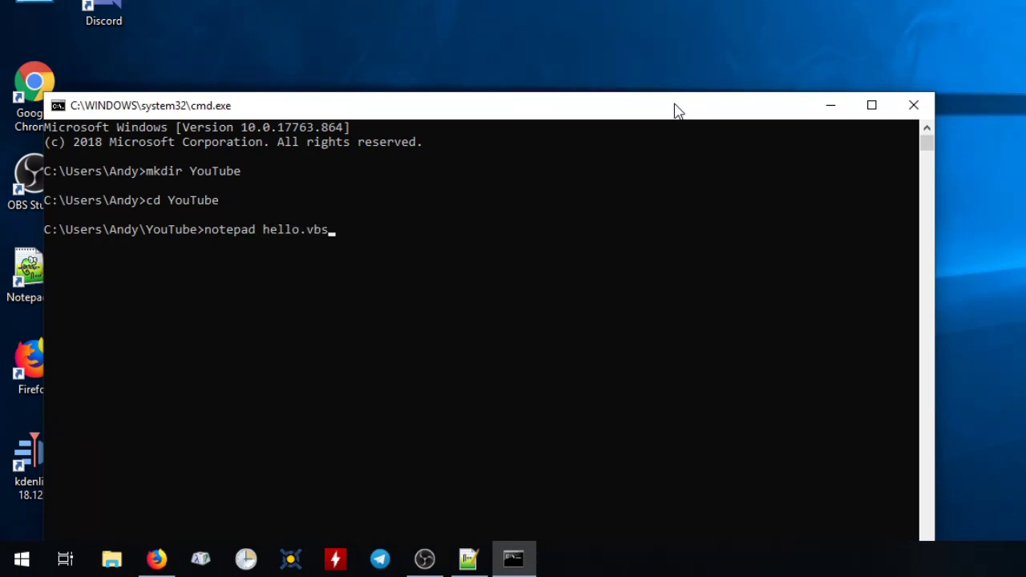
key(Return)
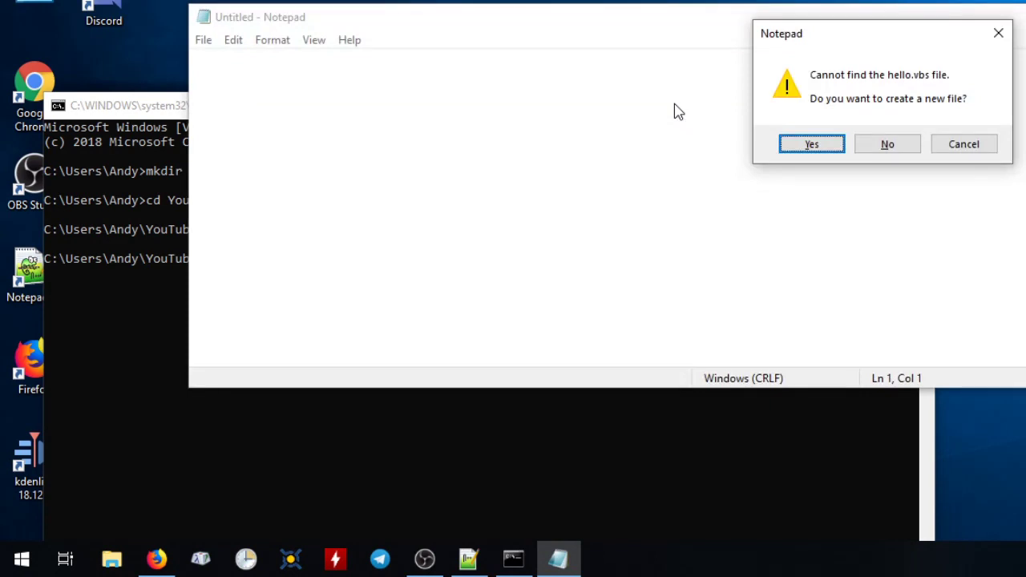
Step: Create hello.vbs and write msgbox "Hello YouTube" in it
drag(904, 30, 344, 279)
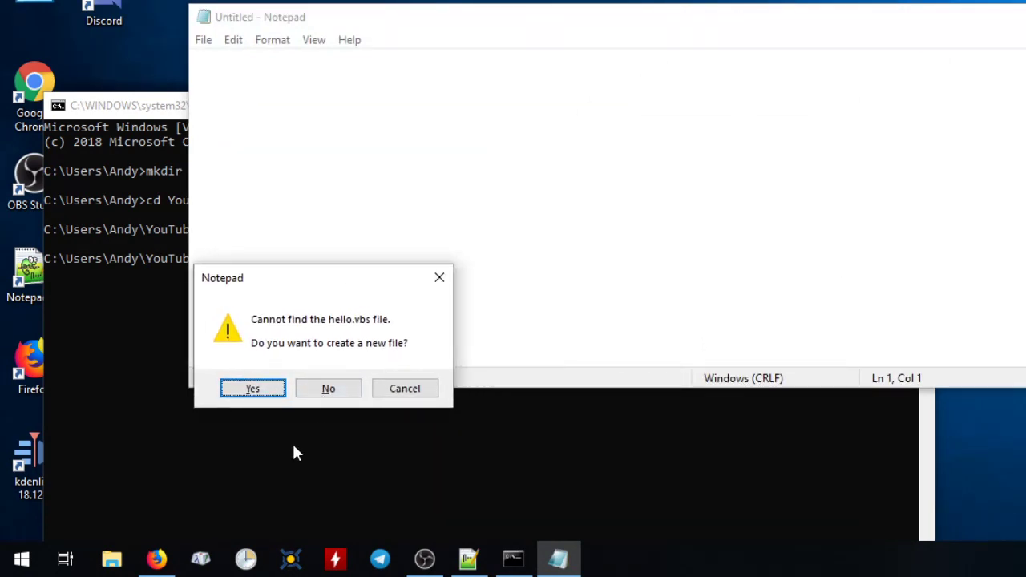
click(253, 393)
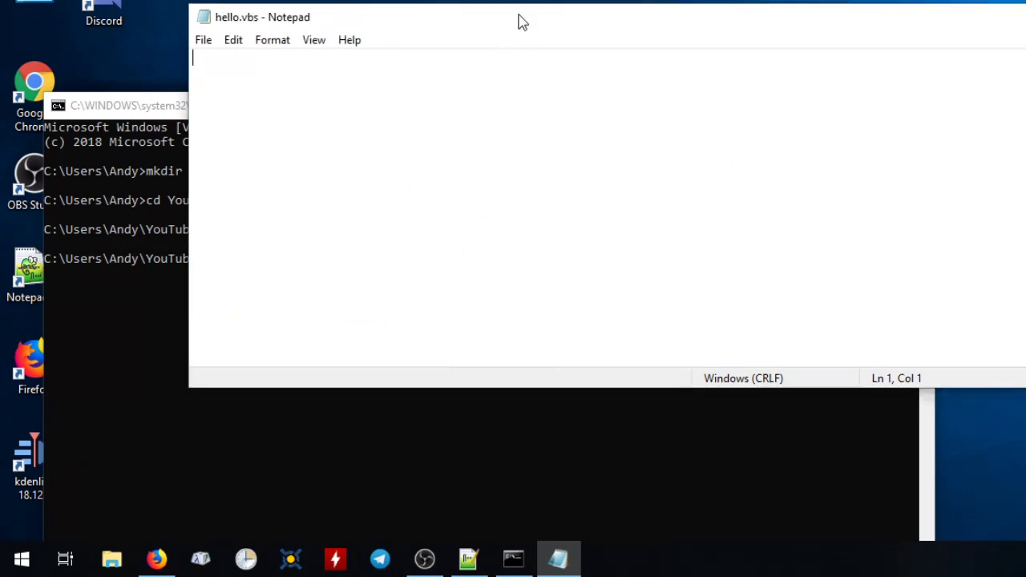
drag(518, 21, 394, 153)
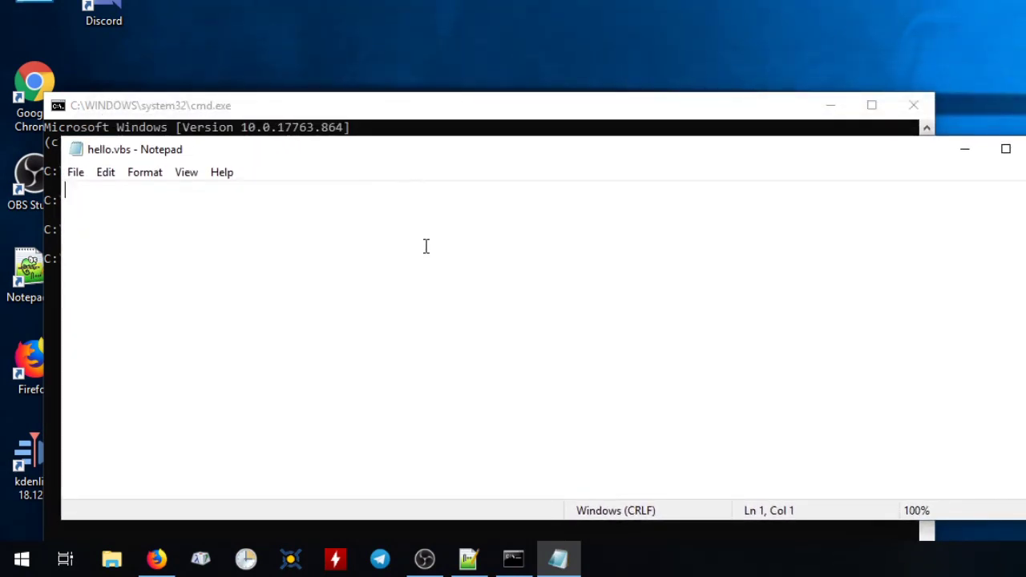
text(msgbox "Hello Y)
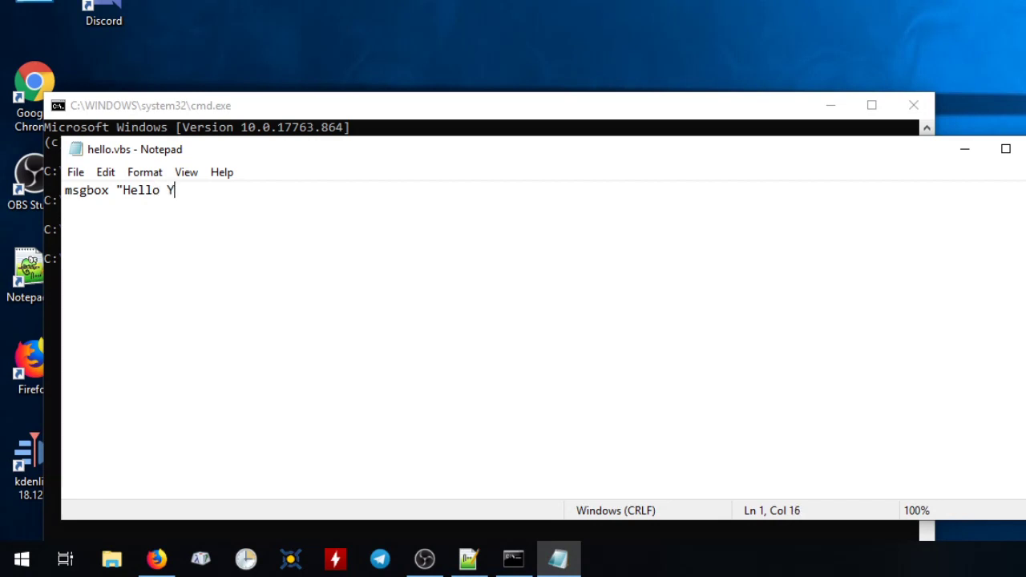
text(ouTube")
key(Return)
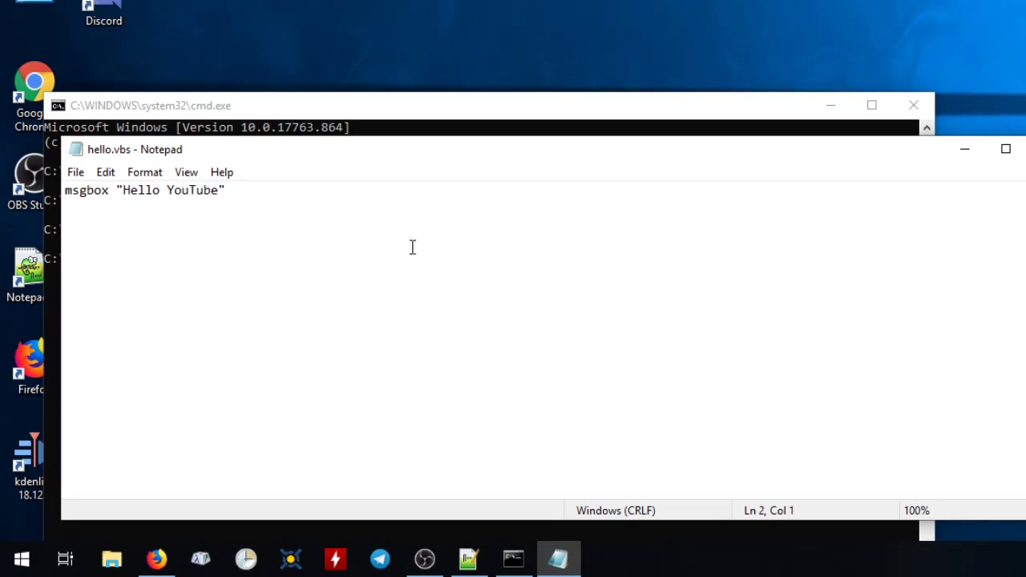
Step: Save hello.vbs and exit Notepad
click(76, 174)
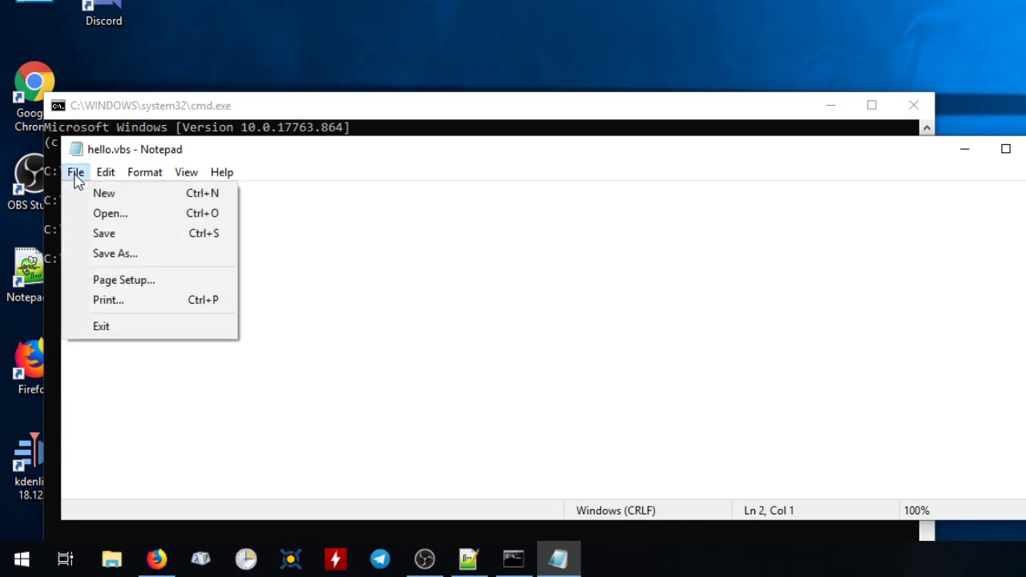
click(102, 233)
click(75, 174)
click(94, 327)
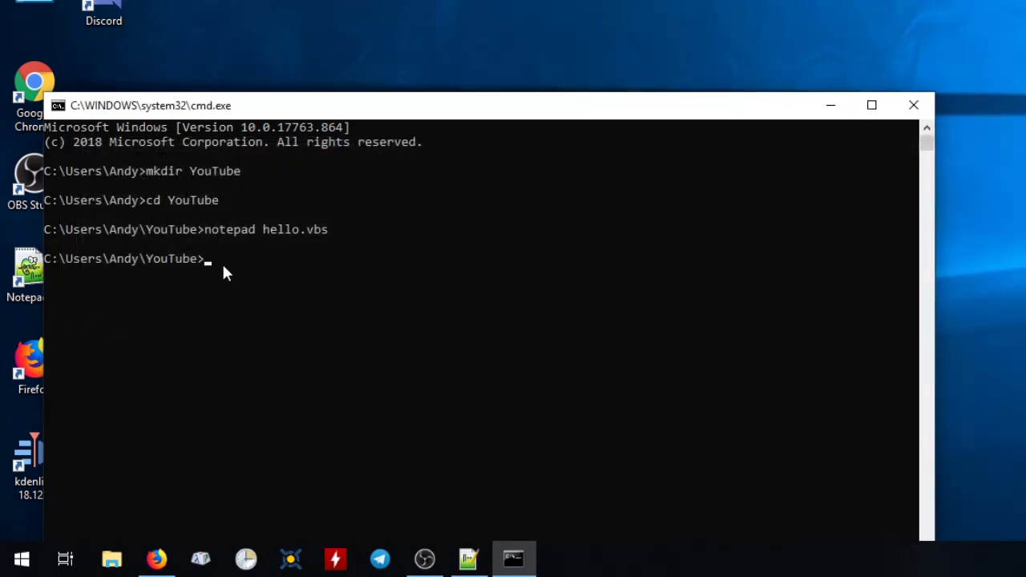
Step: Run hello.vbs from the YouTube prompt and dismiss its Hello YouTube message
text(he)
key(Tab)
key(Return)
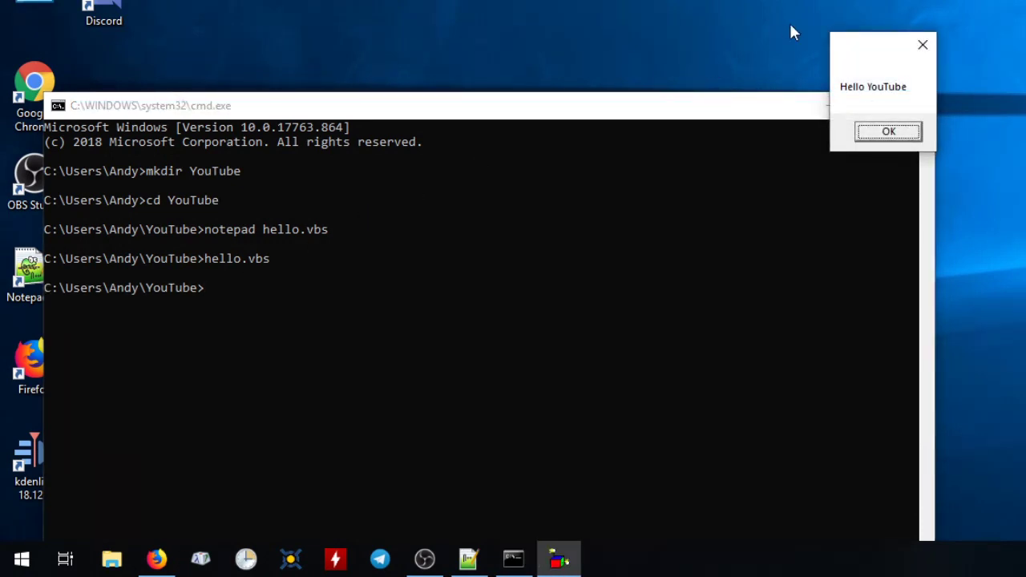
drag(848, 45, 275, 302)
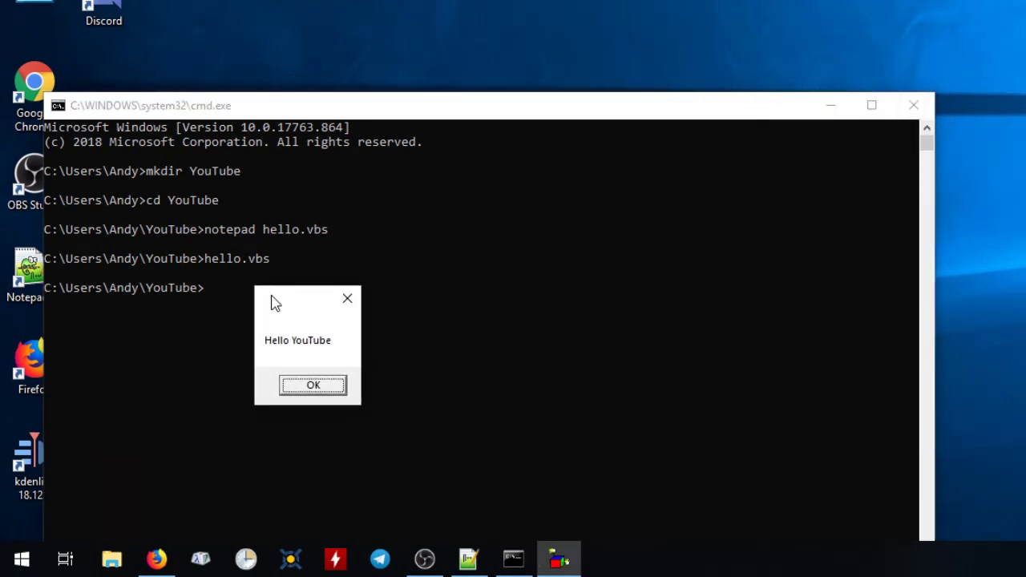
click(313, 386)
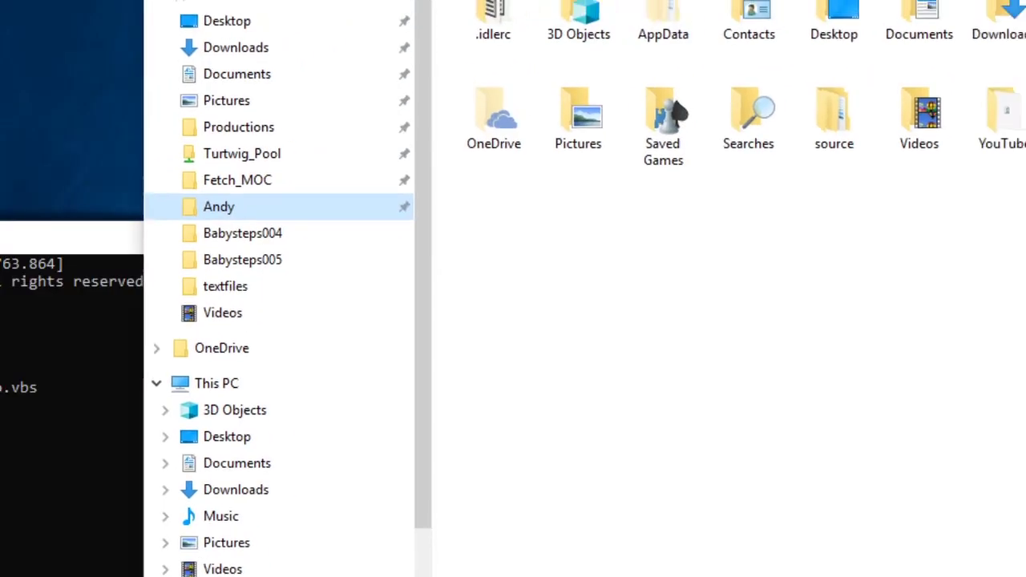
Step: Run hello.vbs from the YouTube folder in Explorer and dismiss the Hello YouTube message
double_click(867, 147)
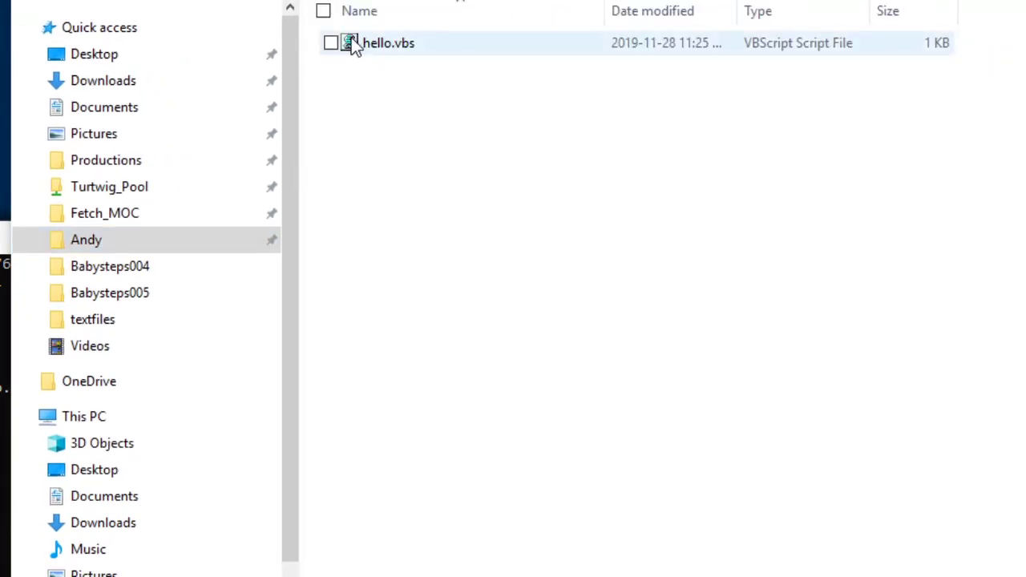
double_click(352, 44)
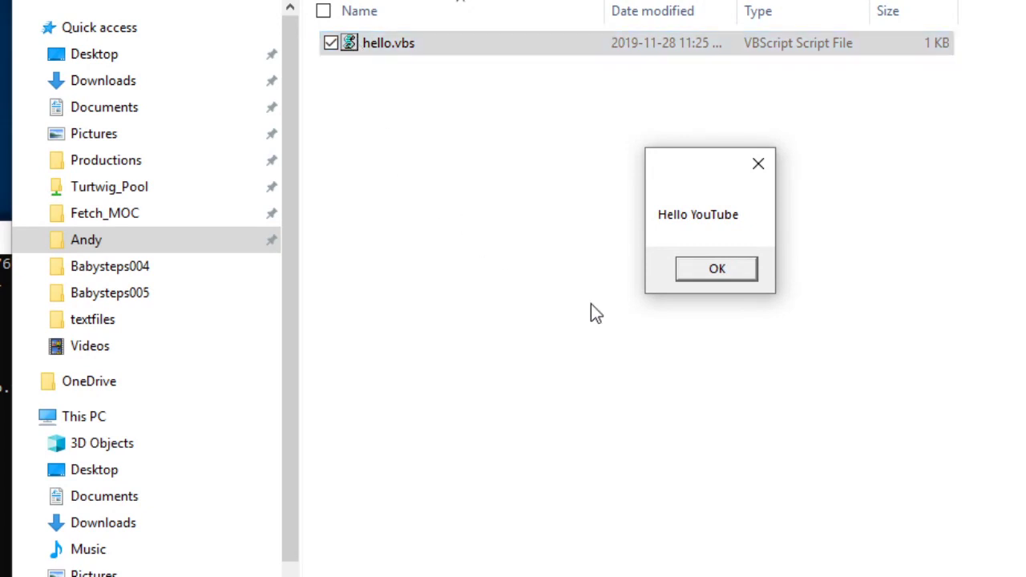
click(731, 265)
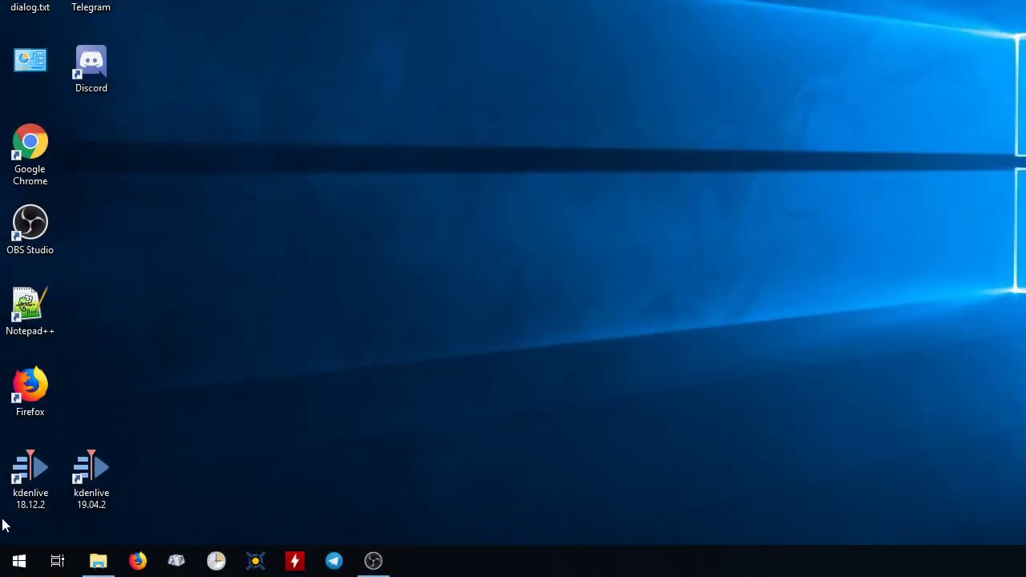
Step: Launch taskschd.msc from Run and show the Task Scheduler Library task list
click(21, 564)
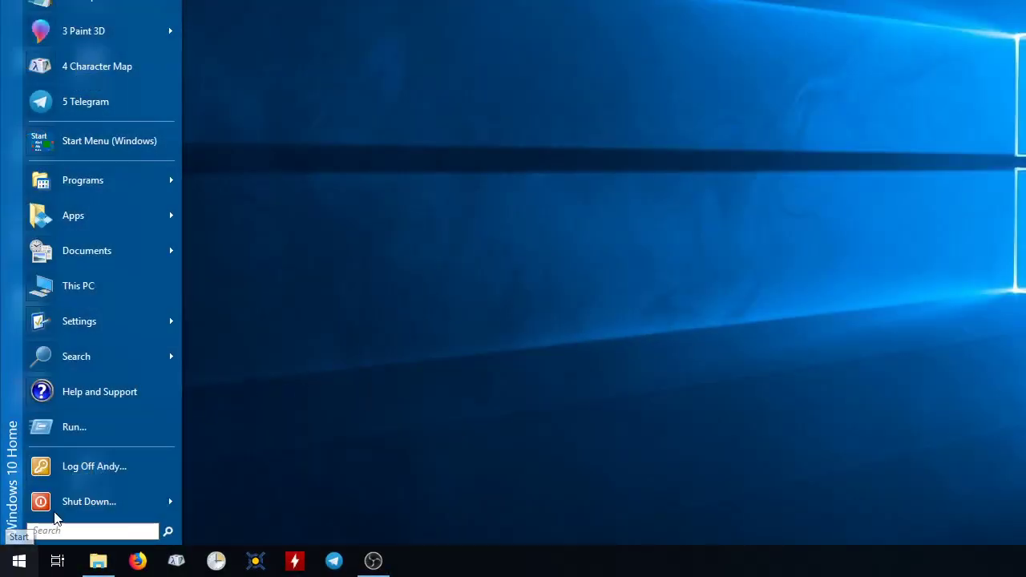
click(94, 426)
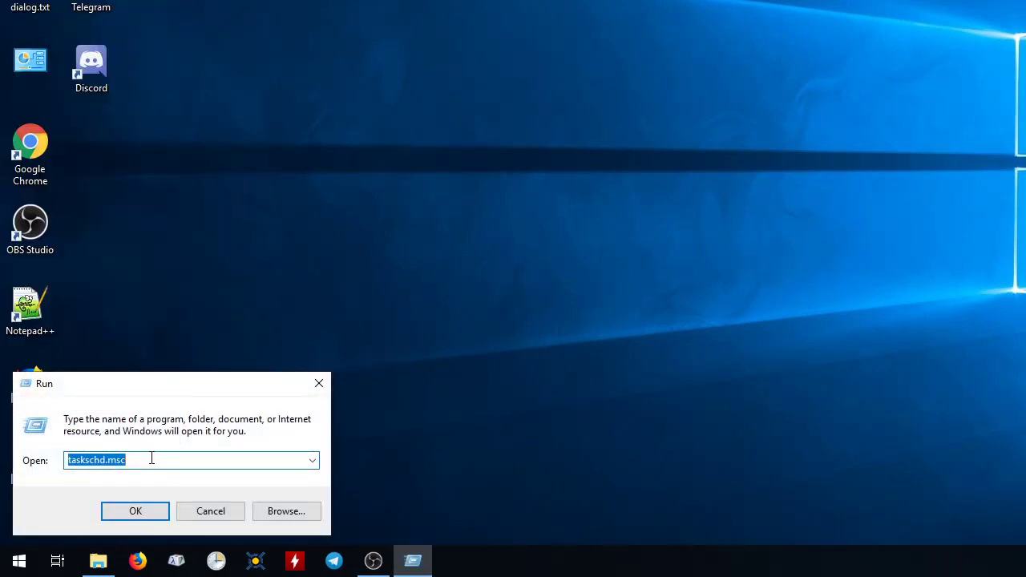
click(149, 512)
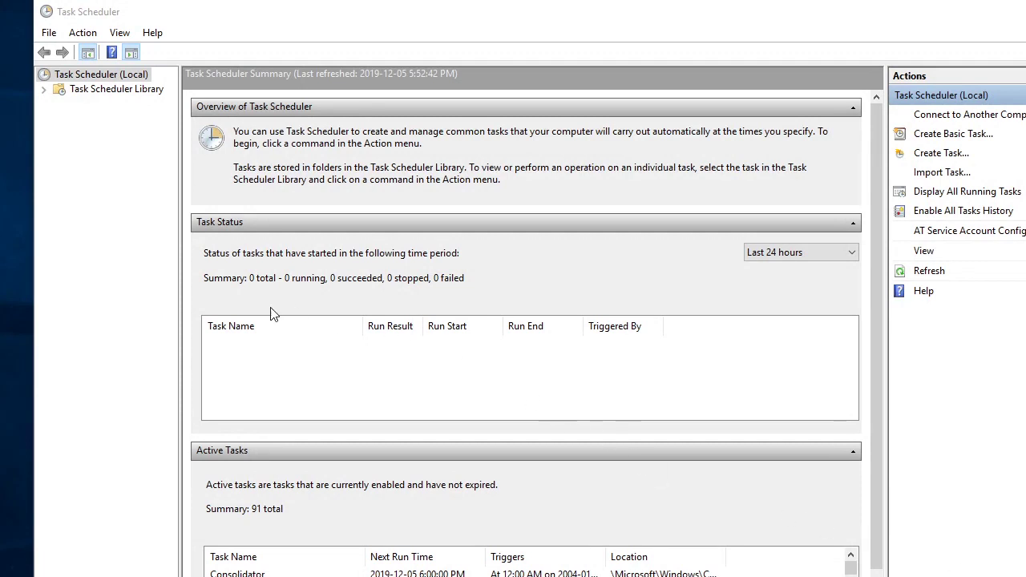
click(107, 90)
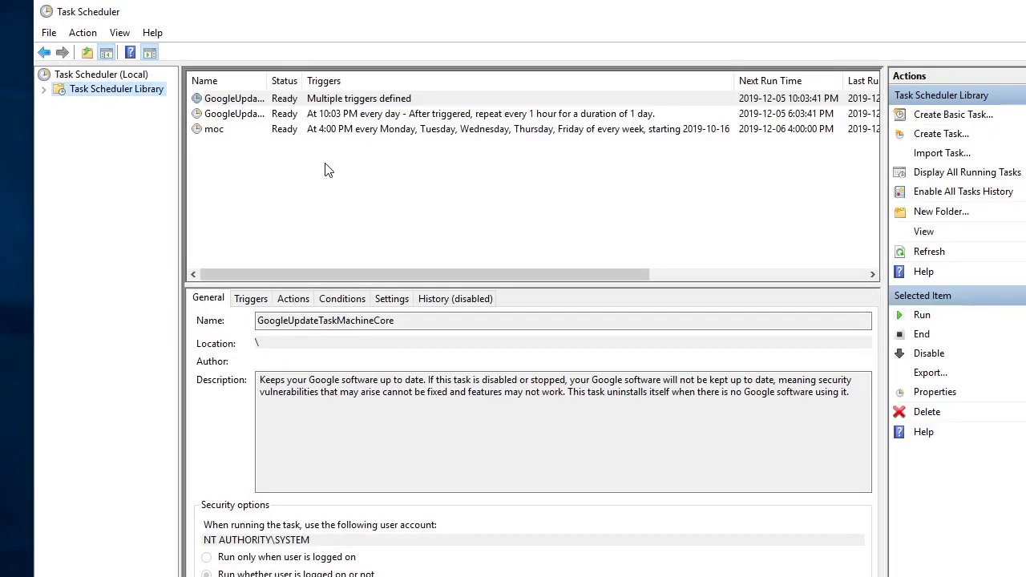
click(326, 168)
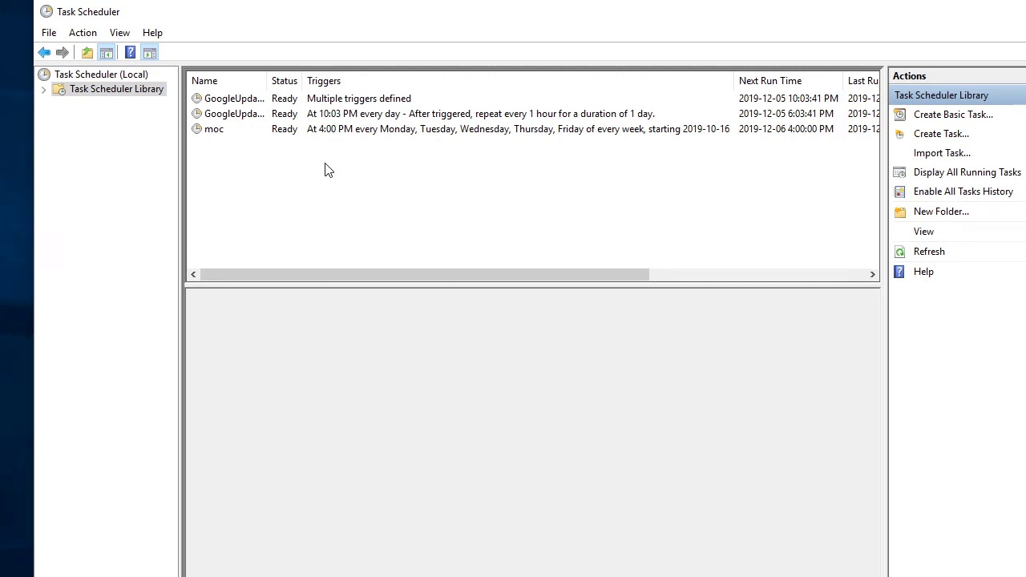
Step: Start a basic task named Test task, daily at 5:53 PM, starting a program
right_click(326, 169)
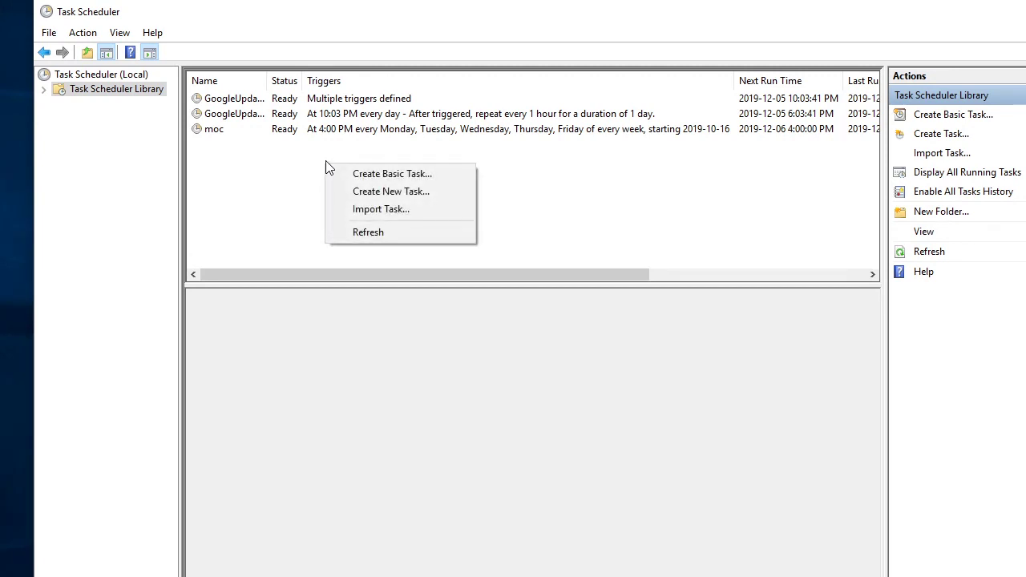
click(366, 175)
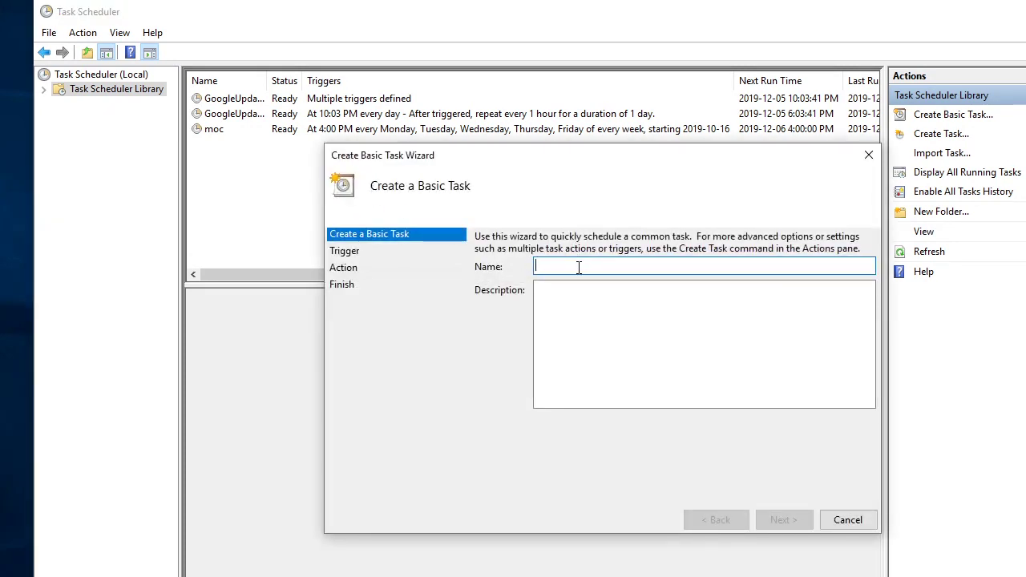
text(Test tas)
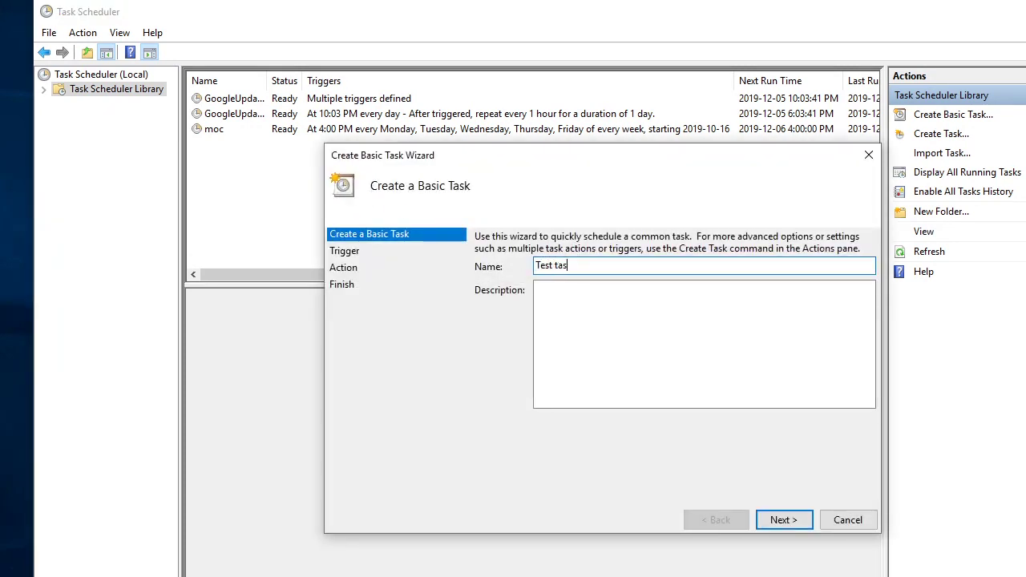
text(k)
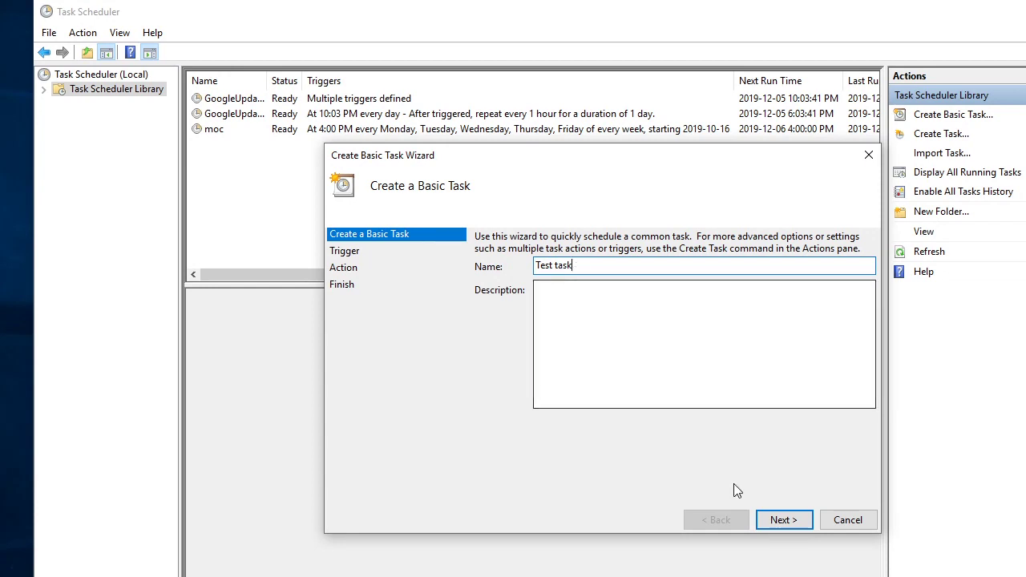
click(776, 522)
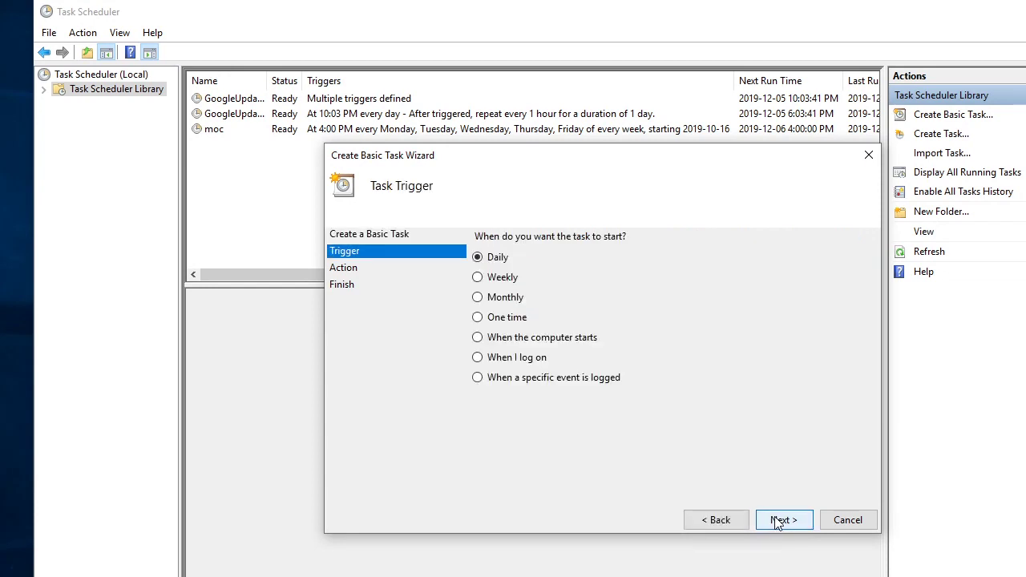
click(776, 521)
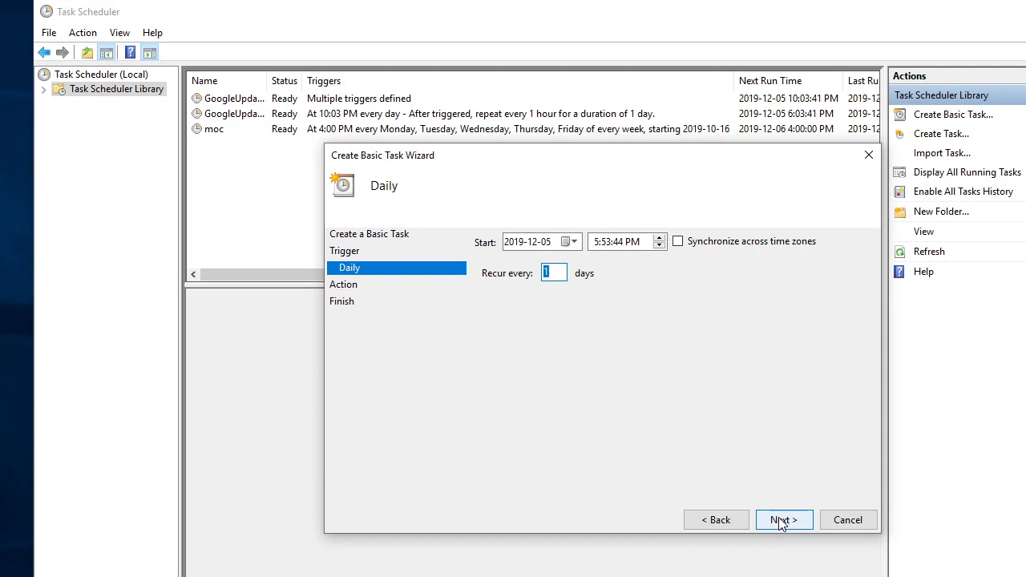
click(782, 521)
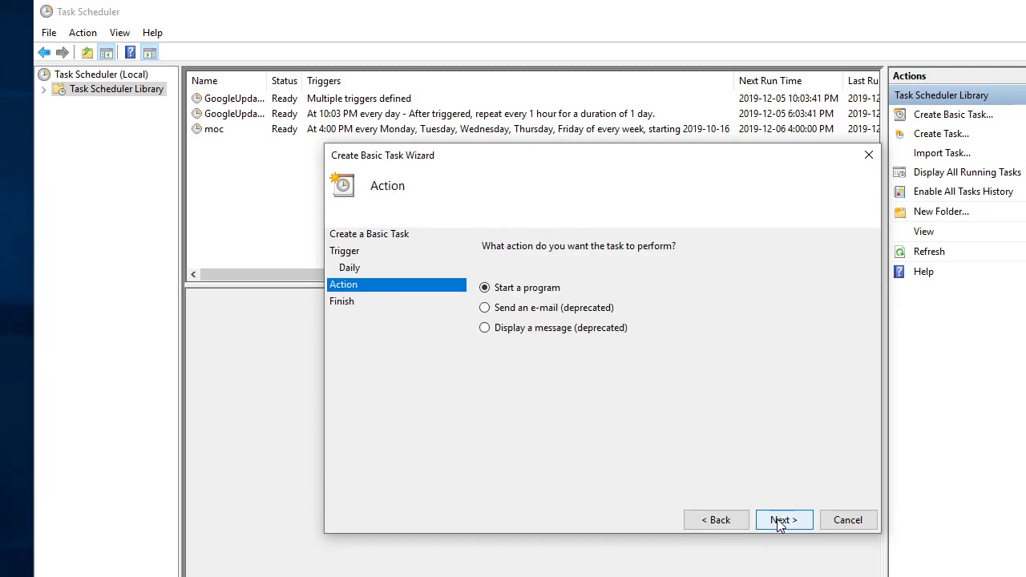
click(781, 520)
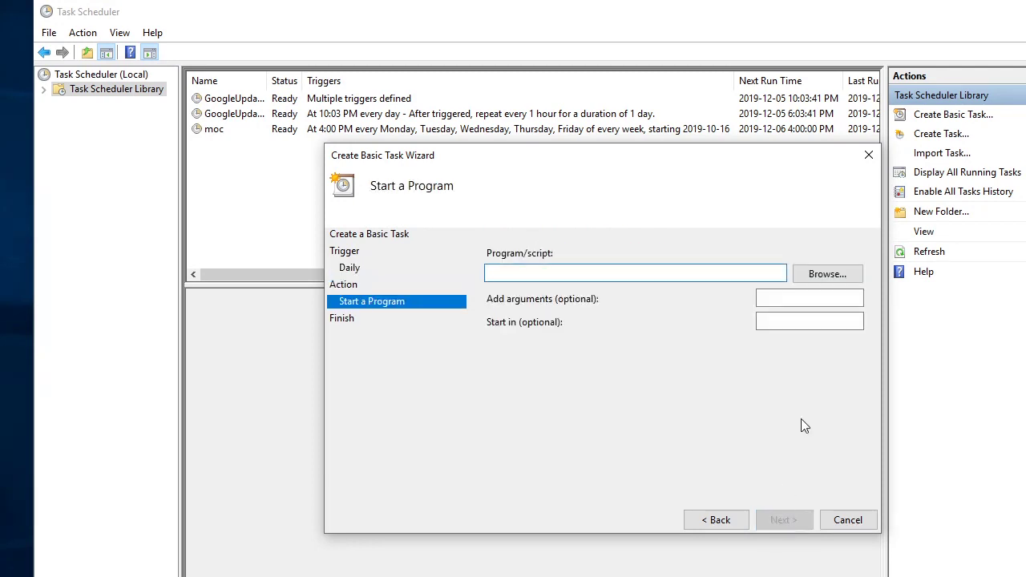
Step: Set hello.vbs from the YouTube folder as the program and finish creating Test task
click(819, 273)
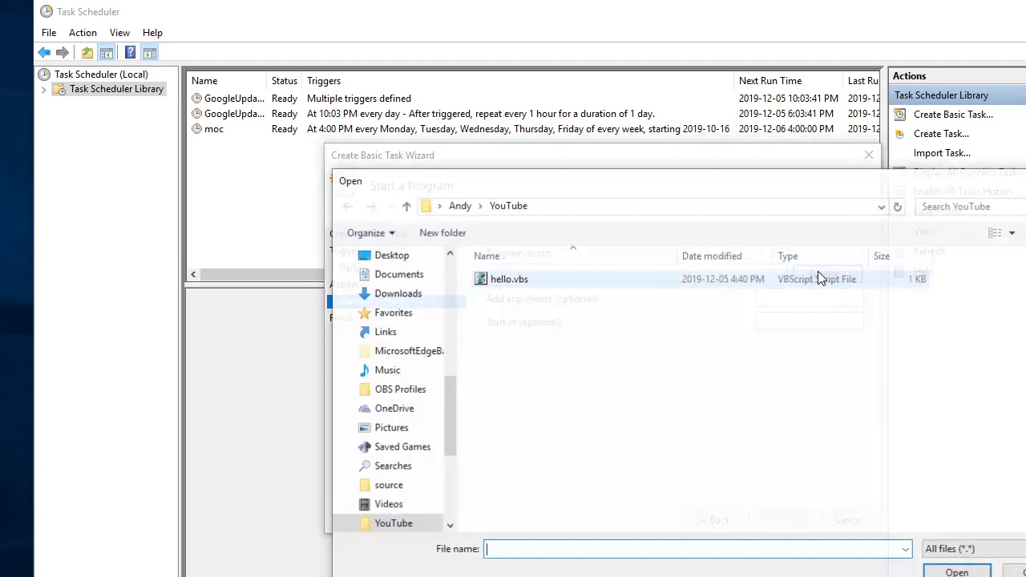
click(542, 282)
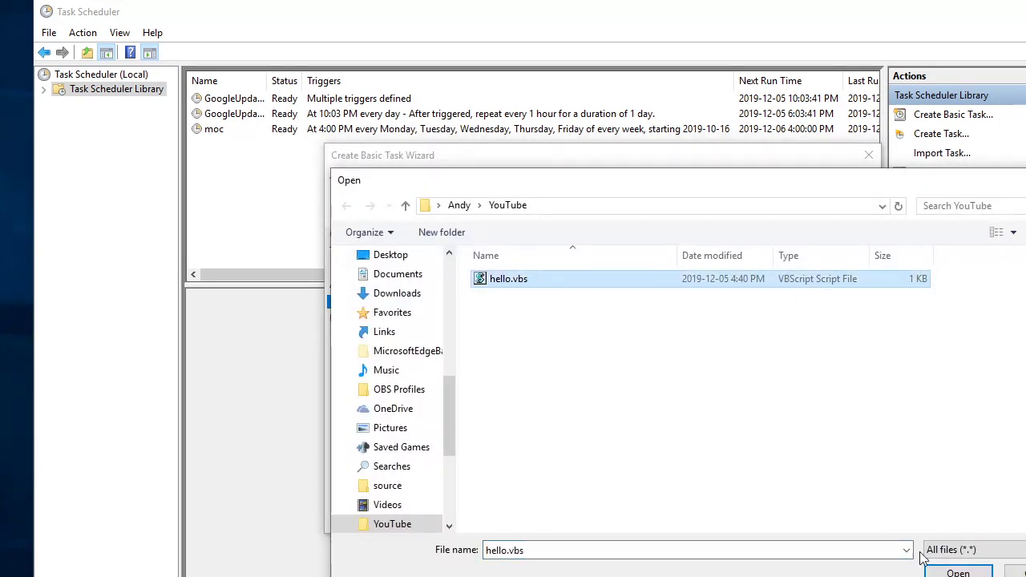
click(940, 572)
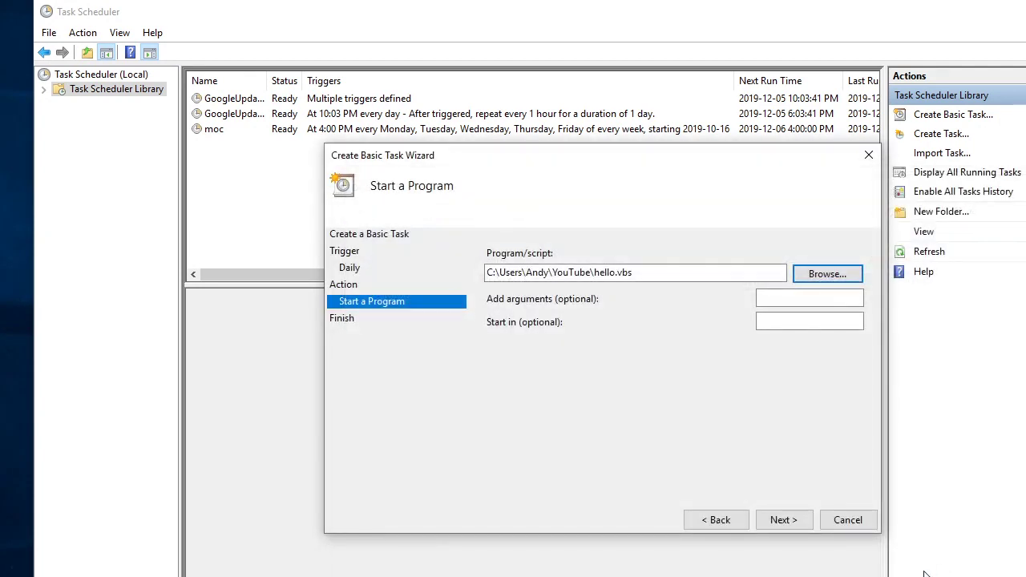
click(782, 521)
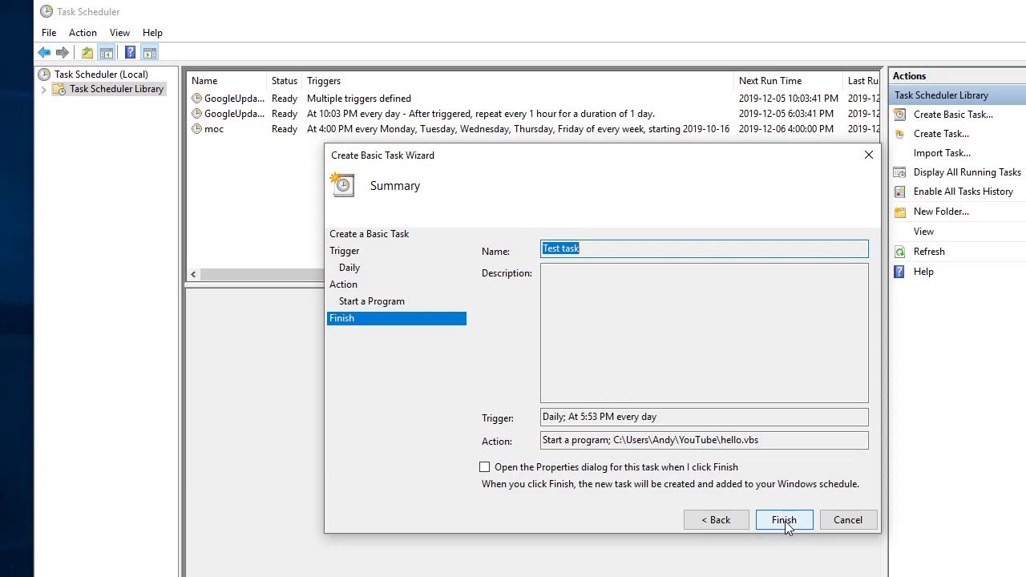
click(785, 521)
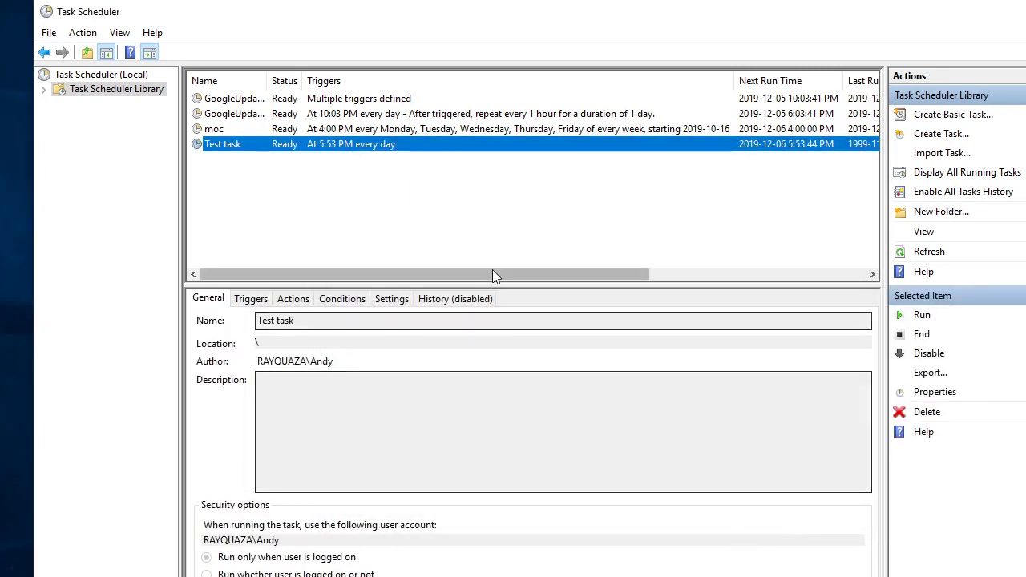
Step: Run Test task manually and dismiss the Hello YouTube message it shows
right_click(452, 147)
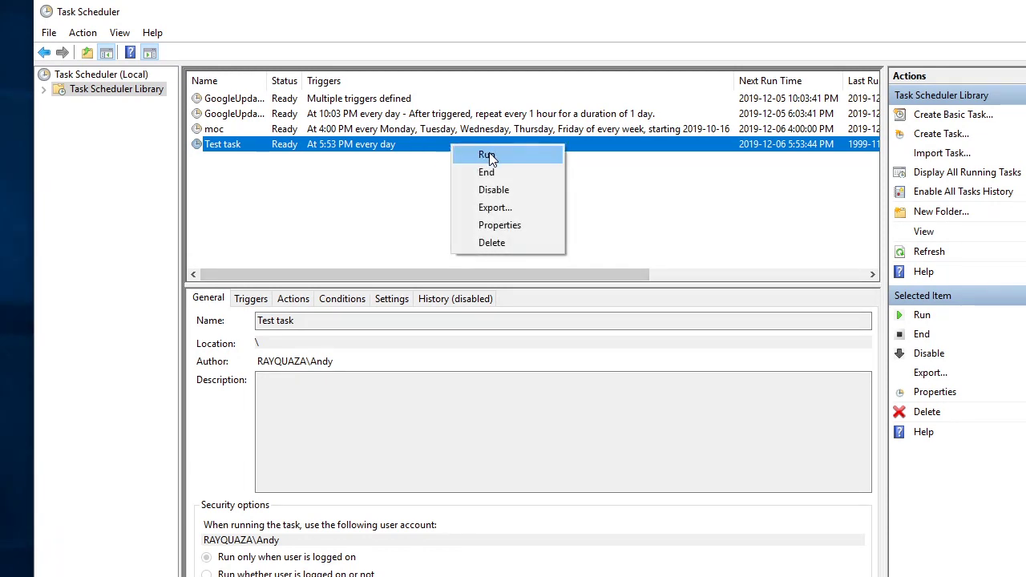
click(487, 155)
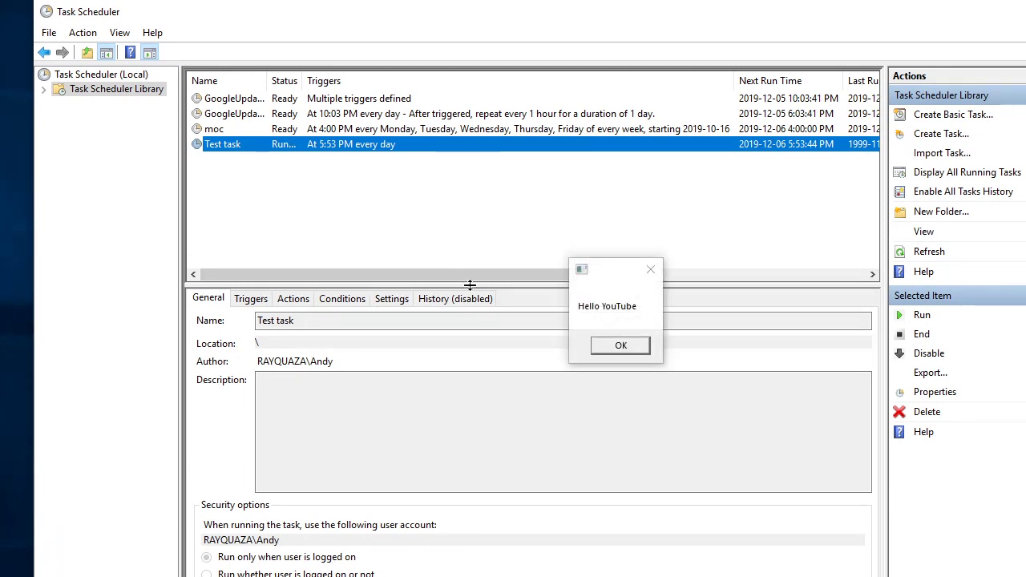
click(621, 345)
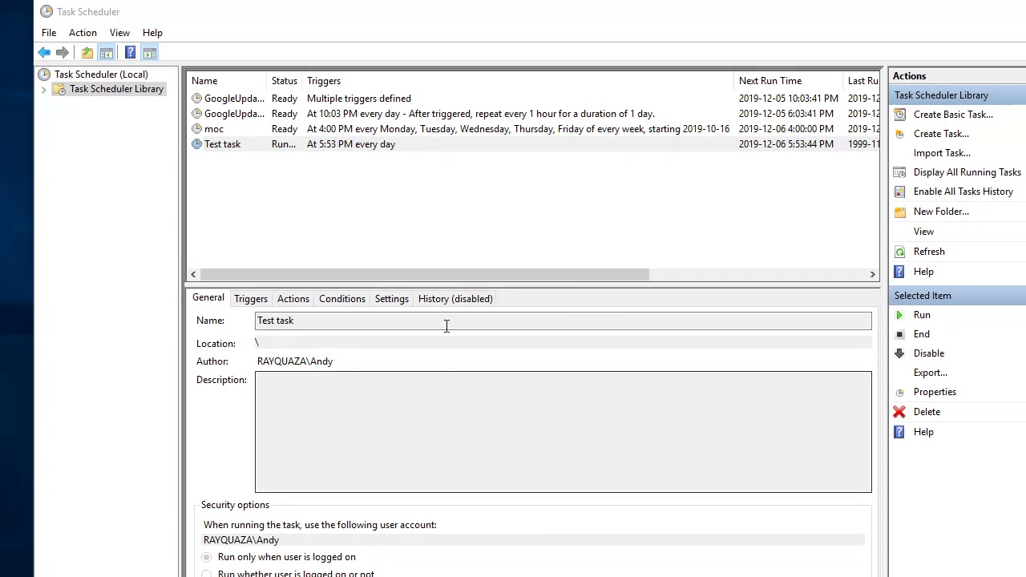
Step: Delete Test task from the task library
right_click(388, 148)
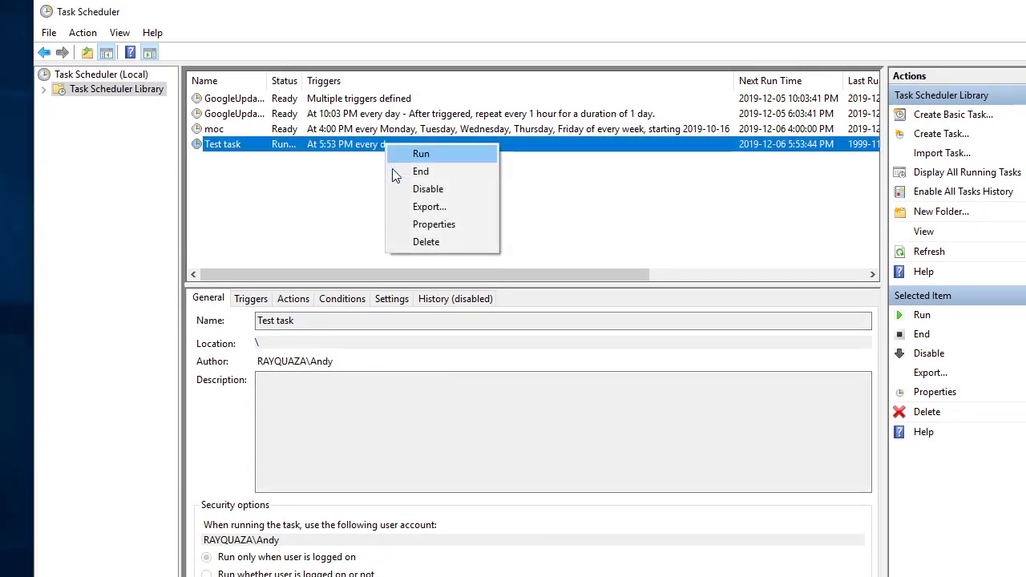
click(419, 242)
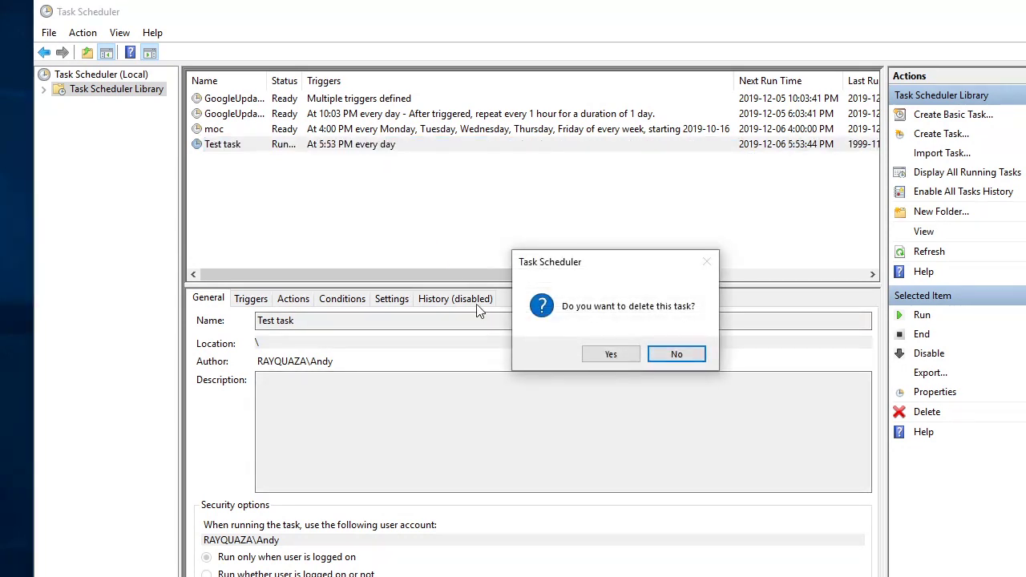
click(611, 356)
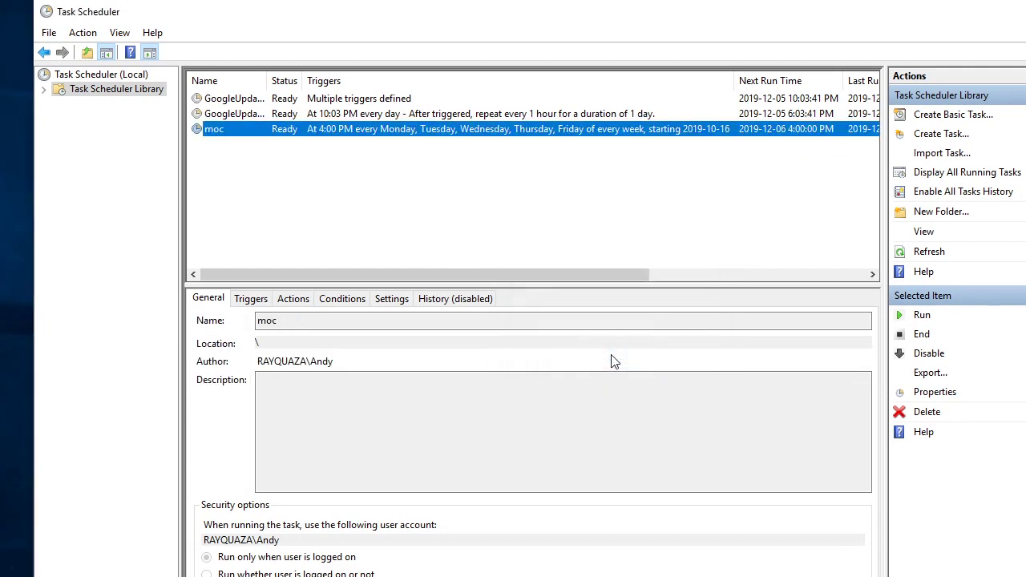
Step: Rename the YouTube folder in the home folder to 'You Tube'
key(alt+Tab)
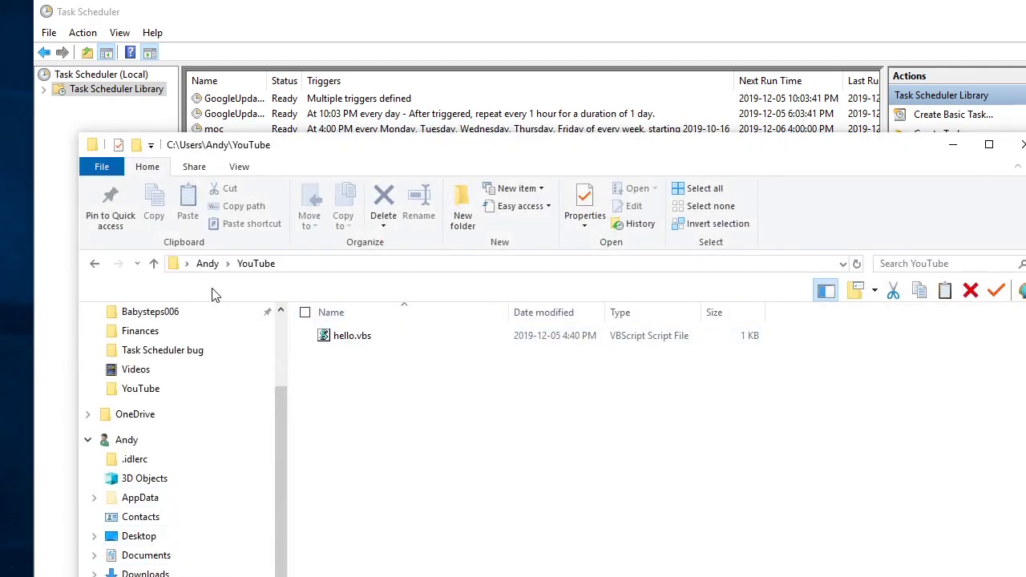
click(155, 268)
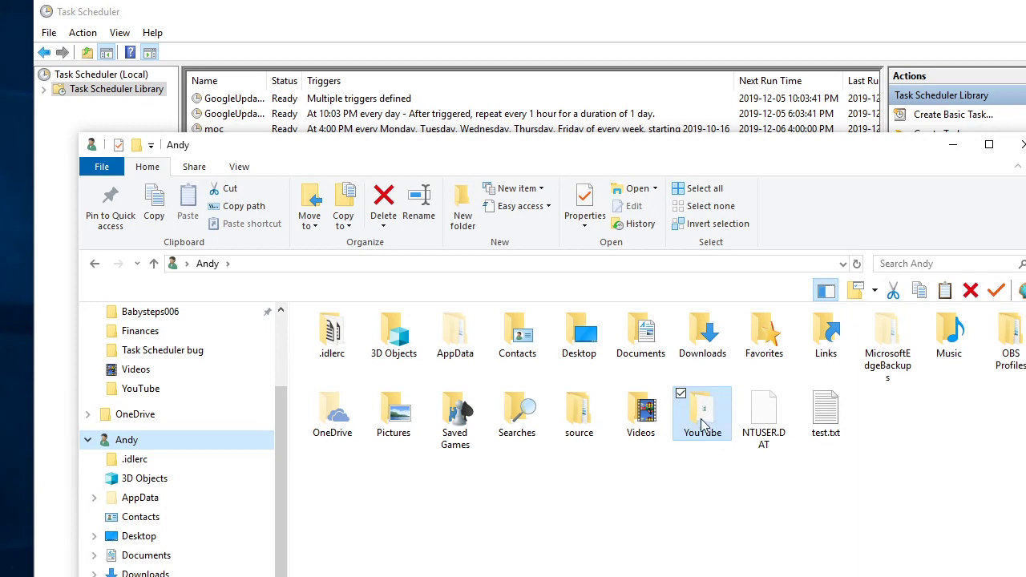
click(700, 419)
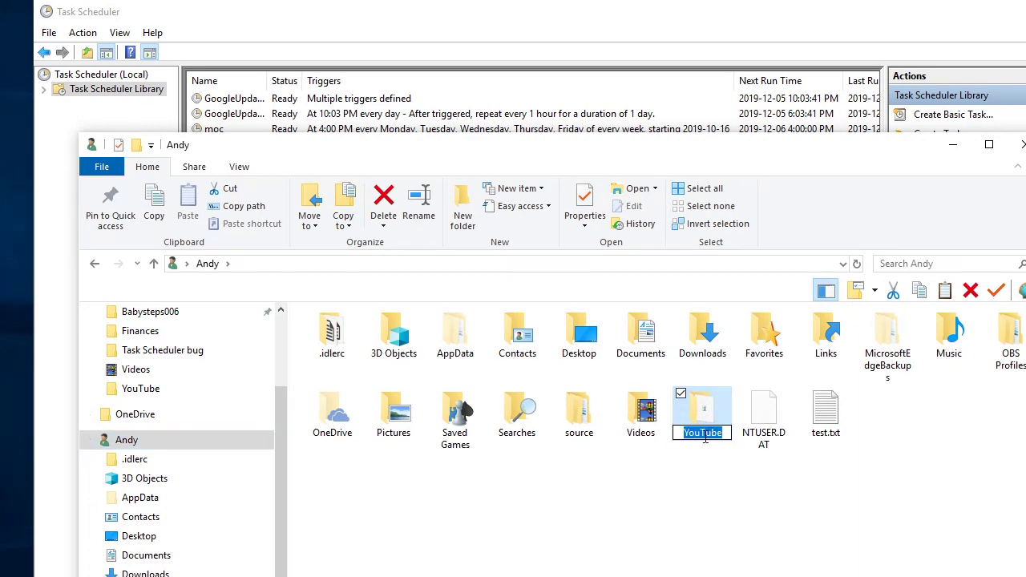
click(703, 437)
key(Return)
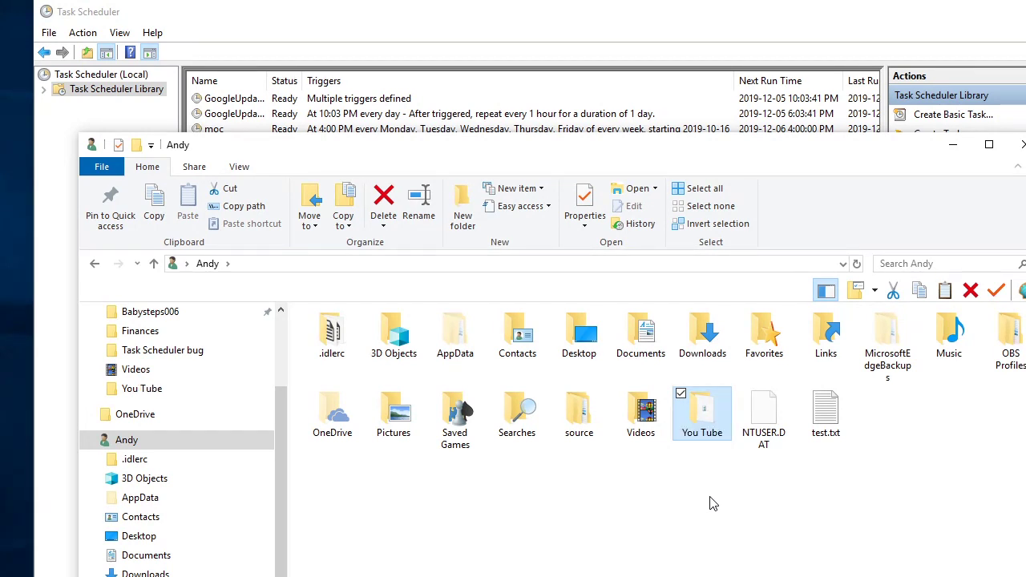
Step: Start a new basic task named Test task, daily at 8:35 PM, starting a program
click(624, 16)
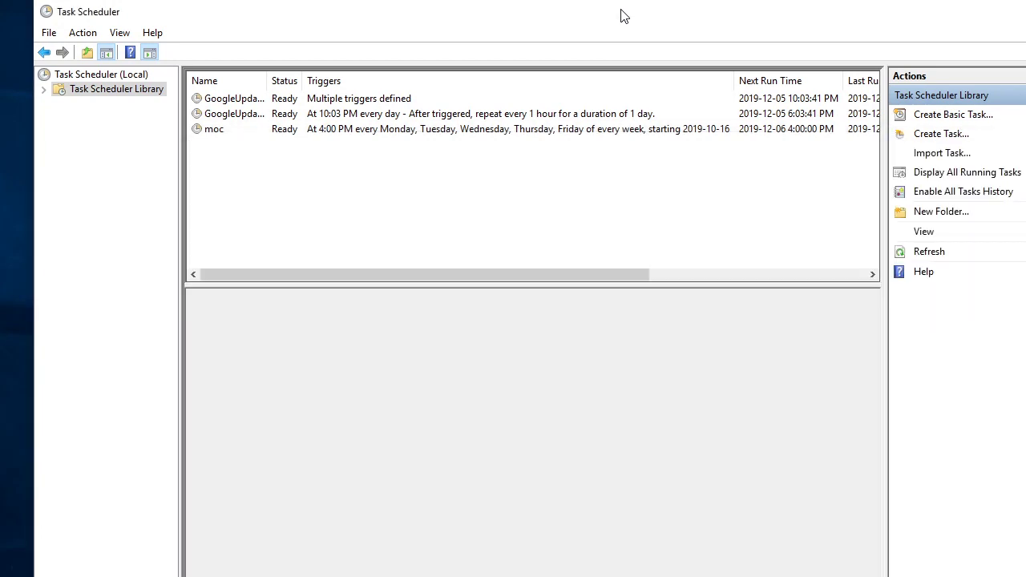
right_click(484, 202)
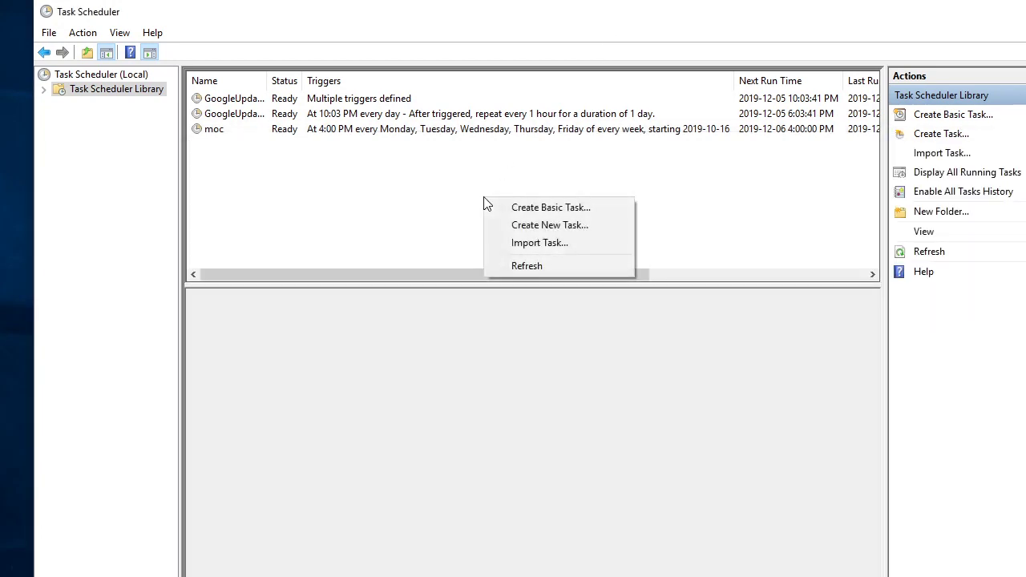
click(555, 210)
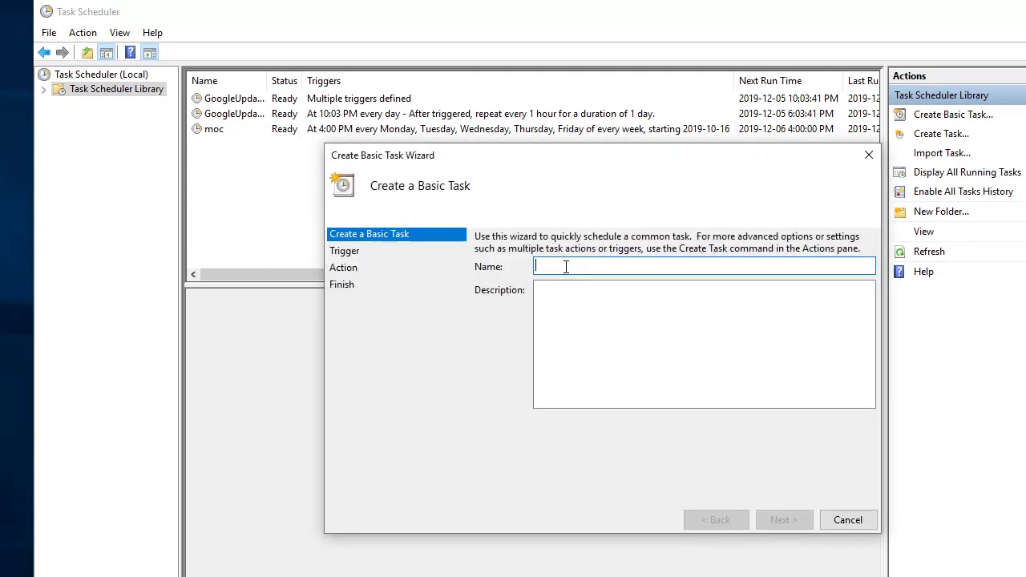
text(Test t)
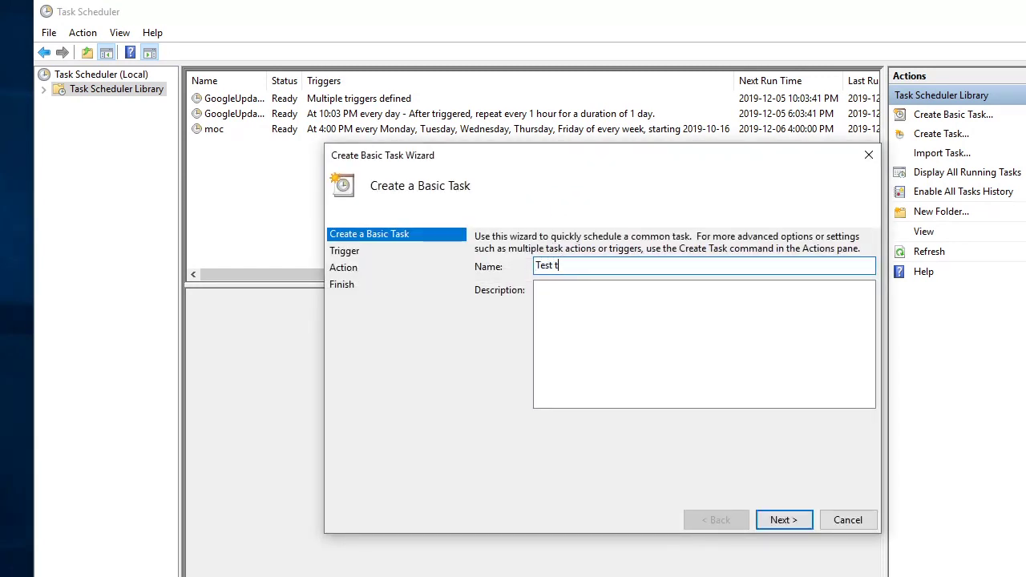
text(ask)
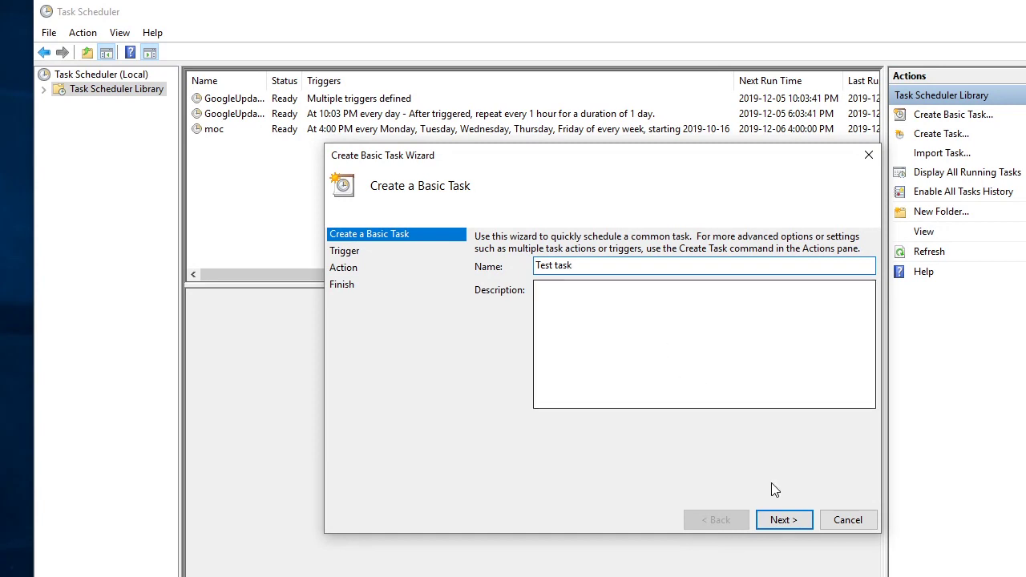
click(777, 521)
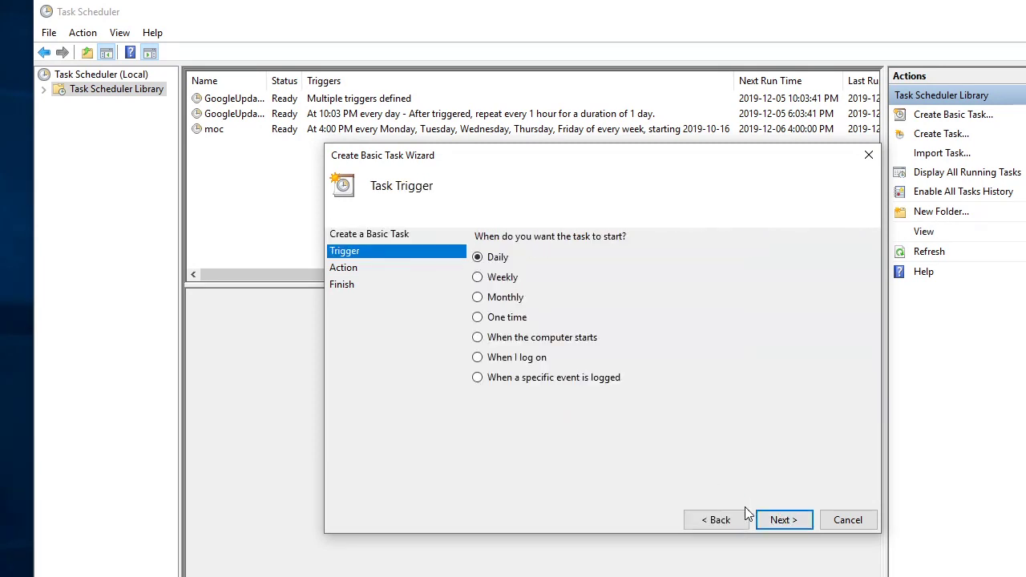
click(775, 521)
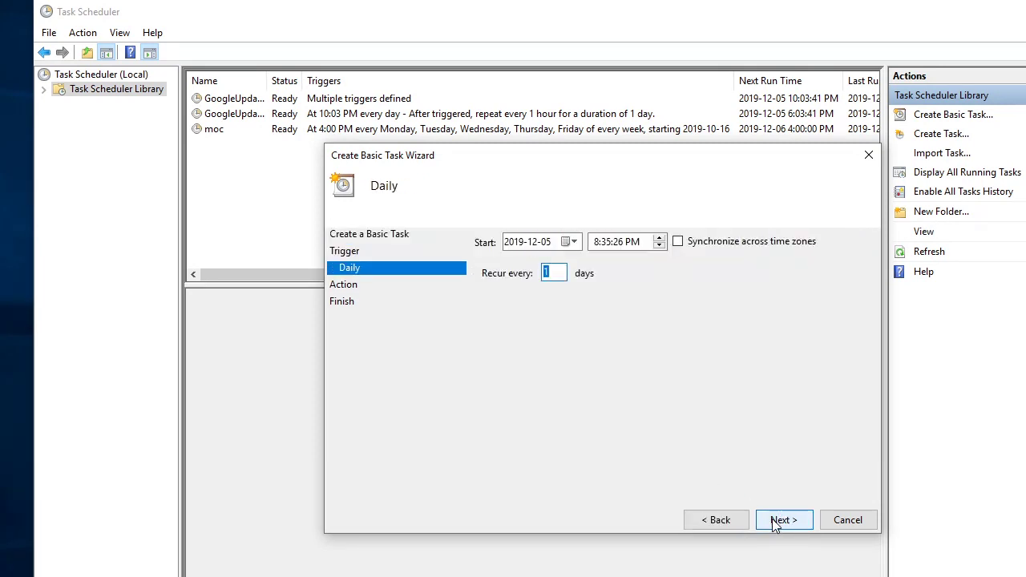
click(774, 521)
click(775, 521)
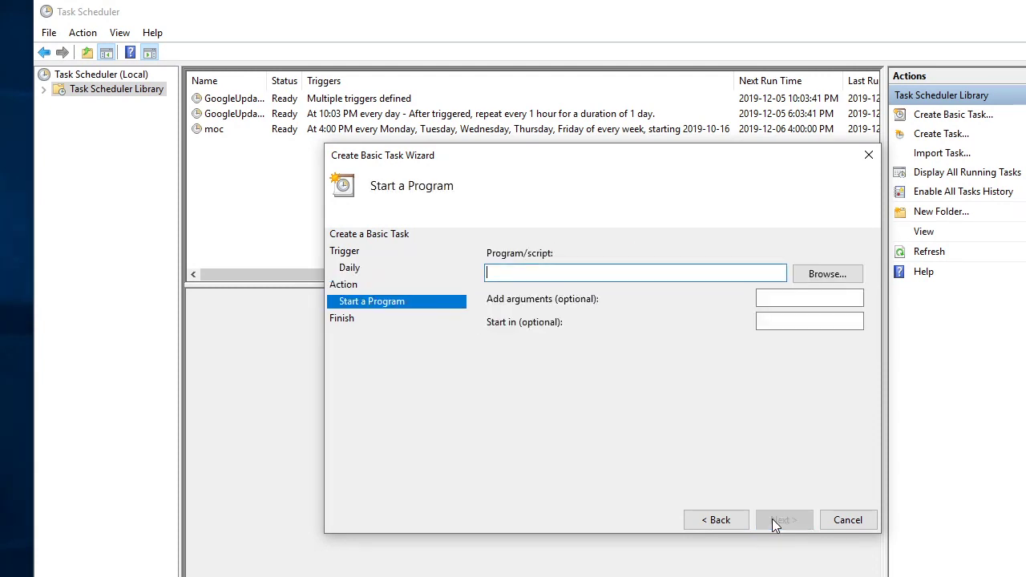
Step: Choose hello.vbs from the You Tube folder as the program and finish the task
click(830, 273)
click(520, 281)
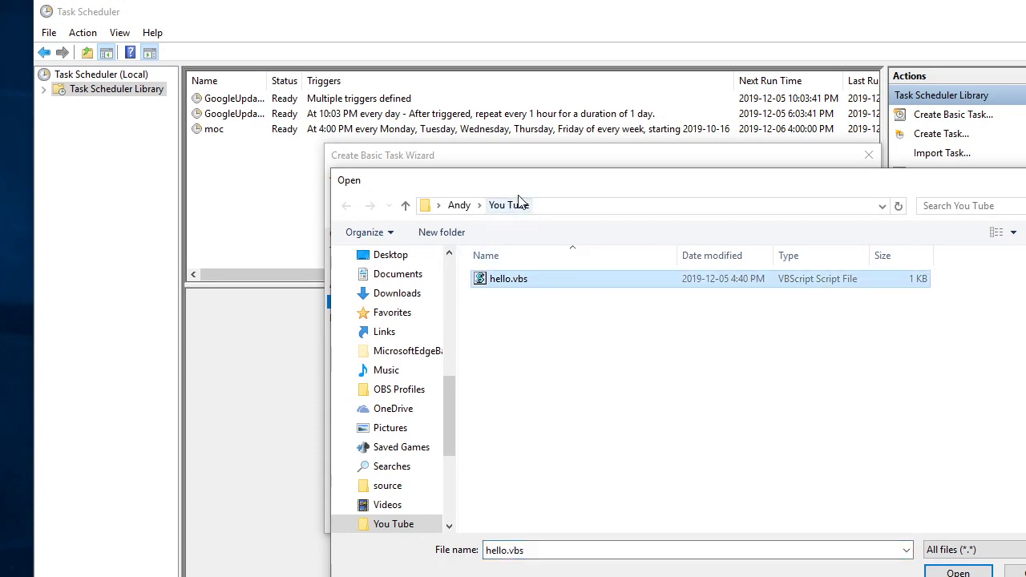
click(954, 572)
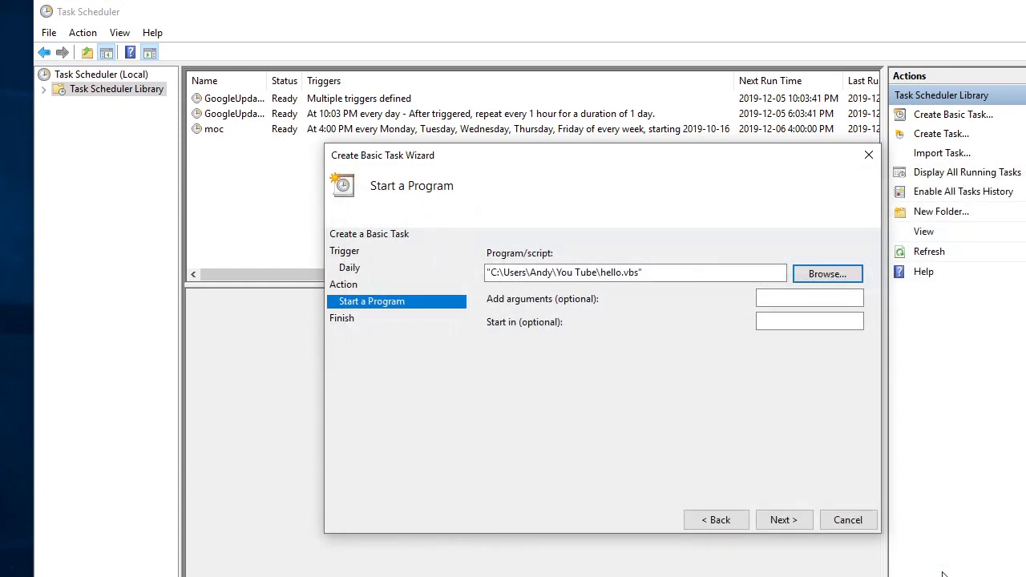
click(782, 521)
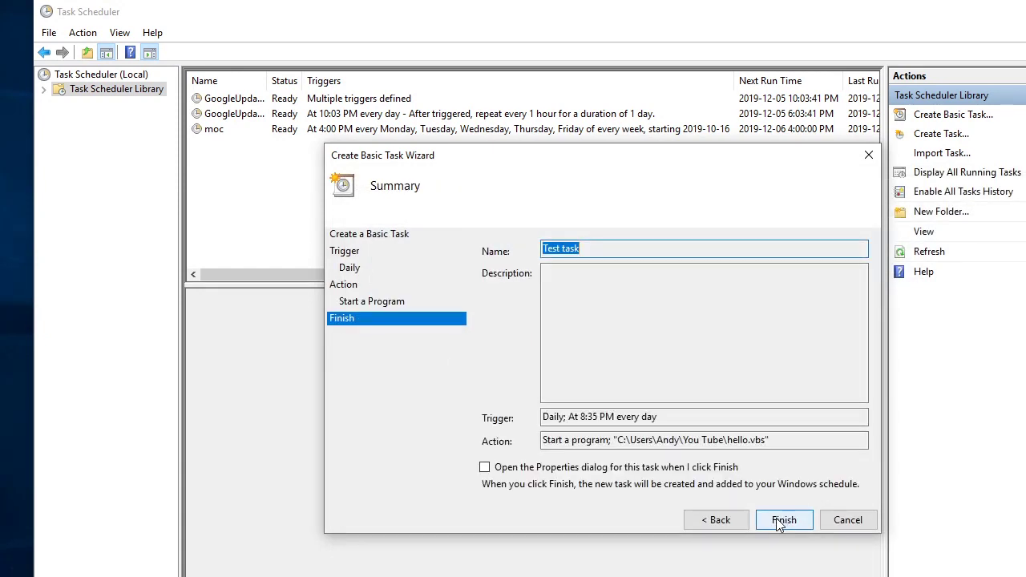
click(785, 526)
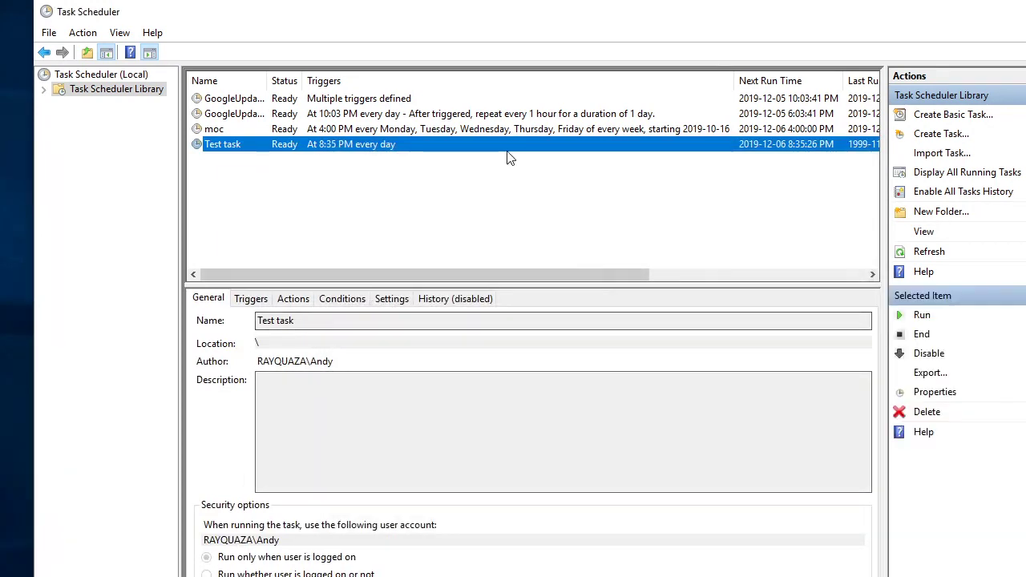
Step: Run Test task, open its file with Notepad, and cancel the missing You.txt prompt
right_click(510, 149)
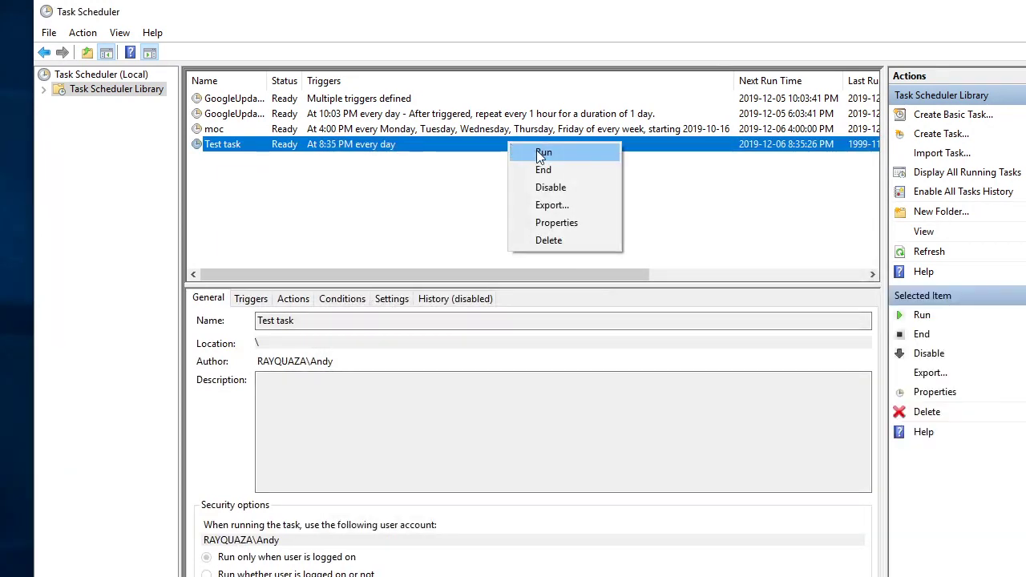
click(539, 152)
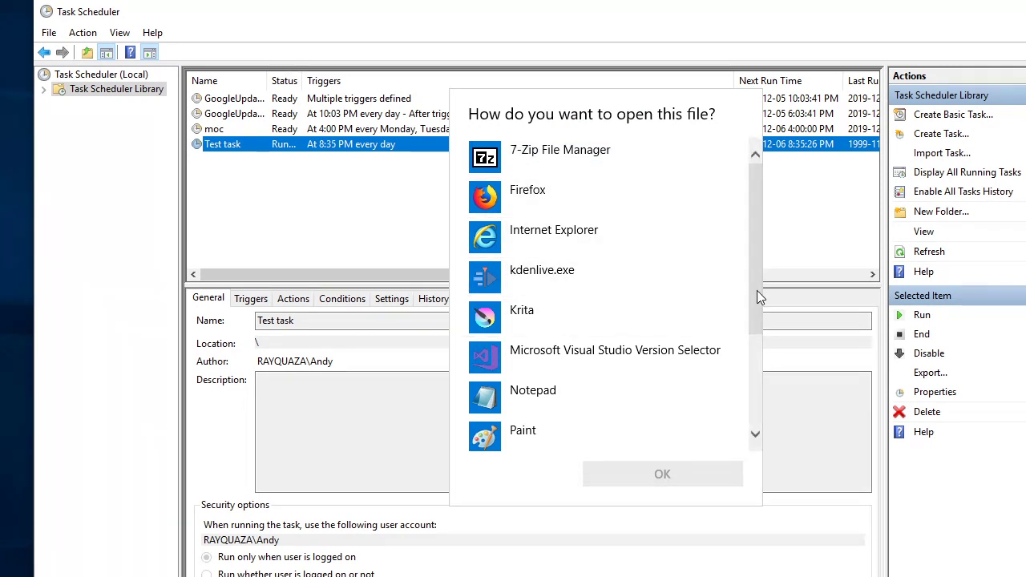
click(545, 400)
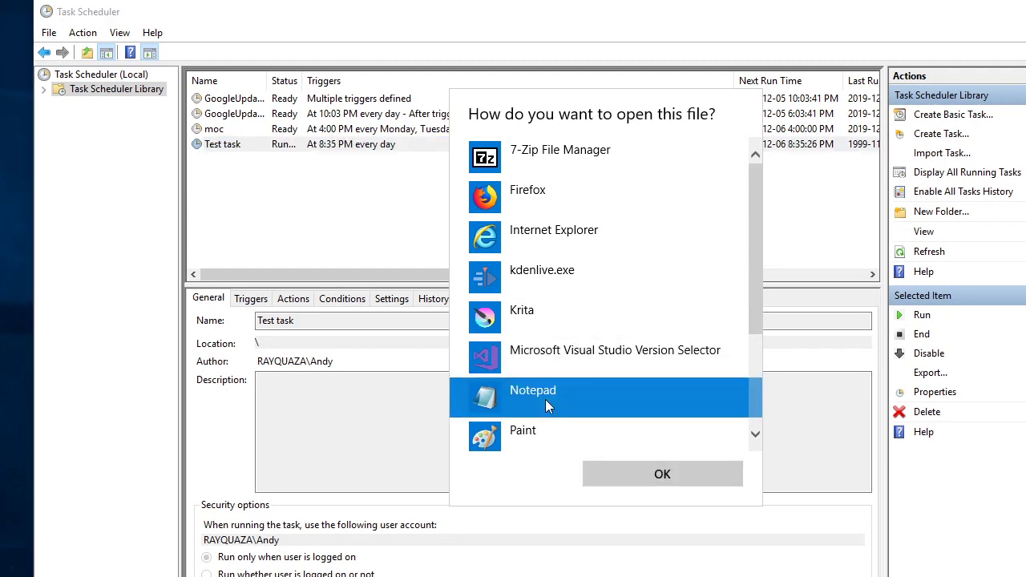
click(627, 482)
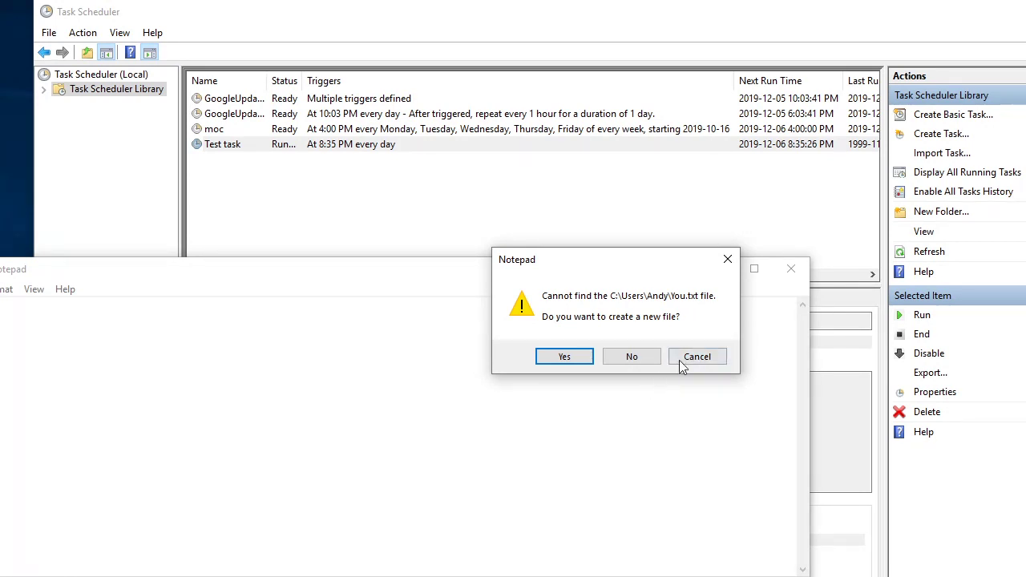
click(693, 362)
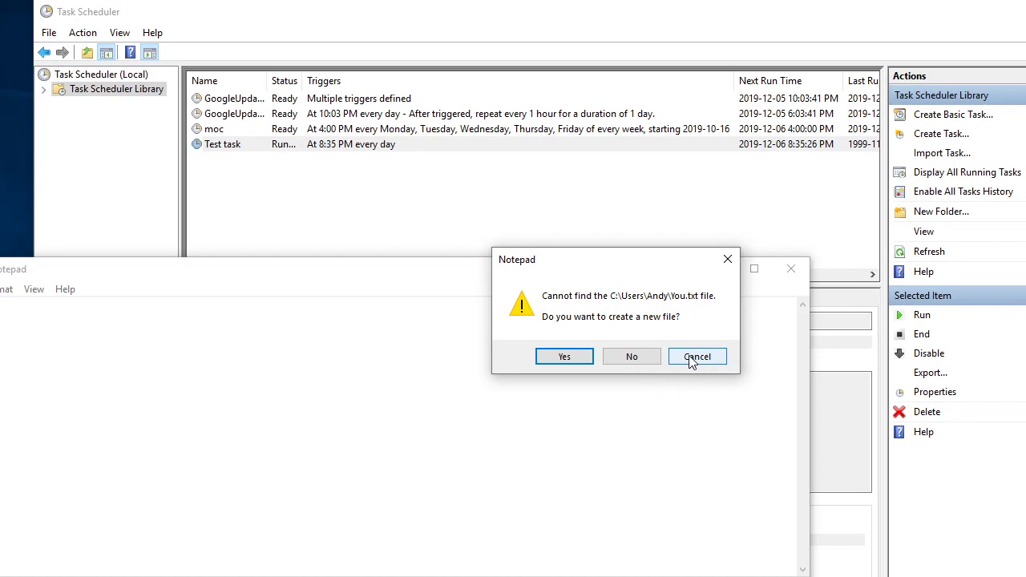
click(692, 363)
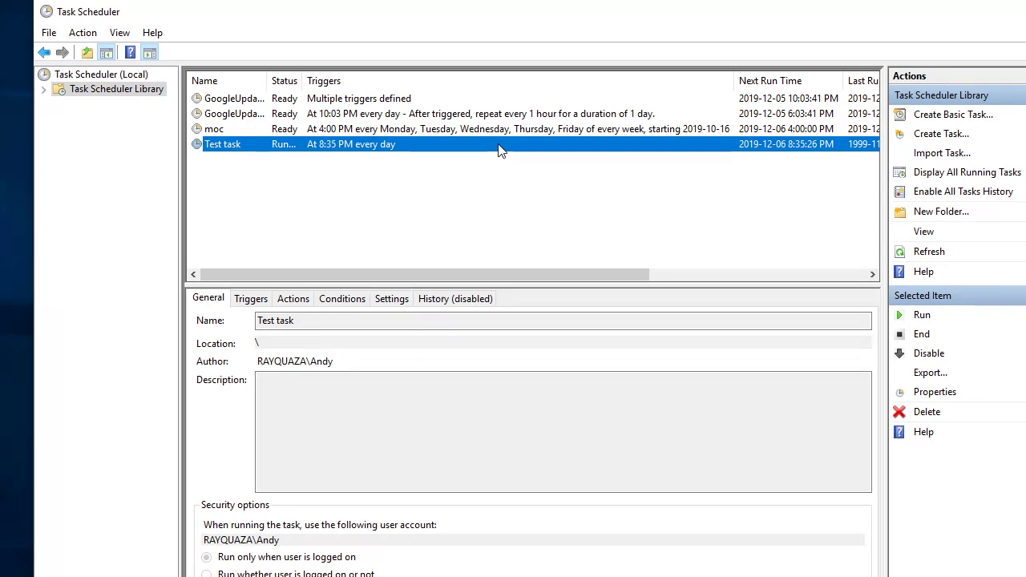
Step: Export Test task as Test task.xml into the You Tube folder and view it in File Explorer
right_click(499, 150)
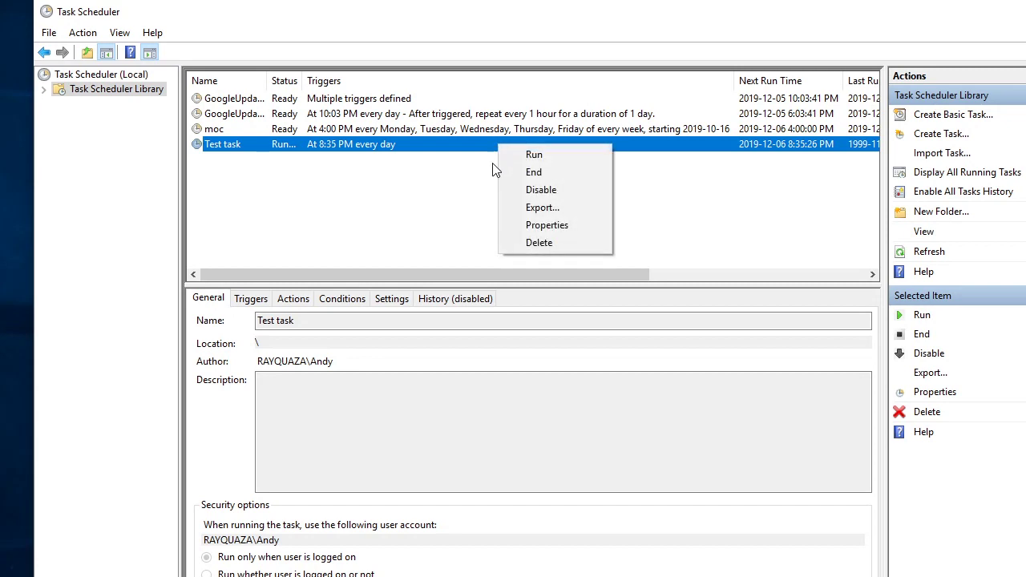
click(552, 211)
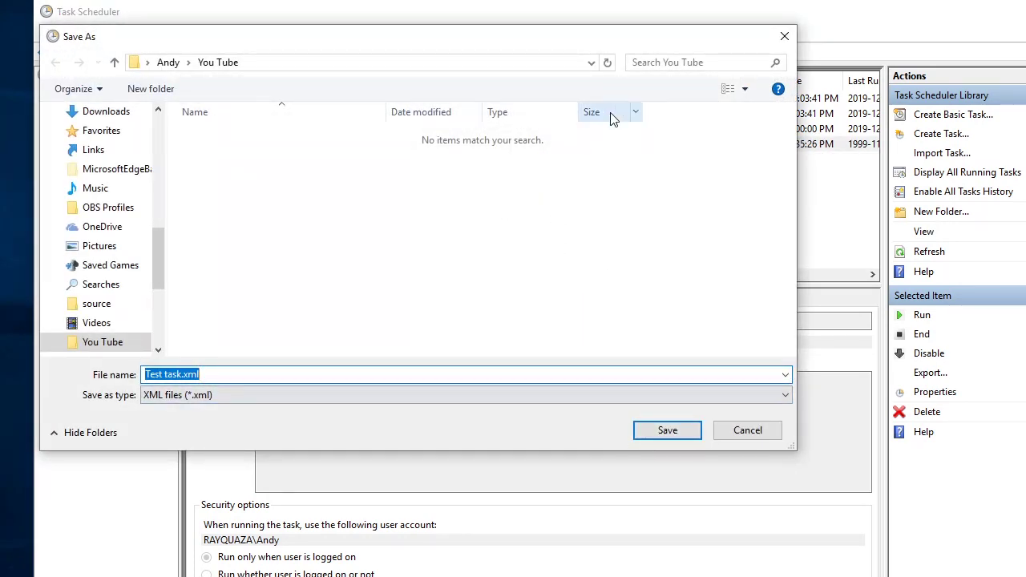
click(663, 433)
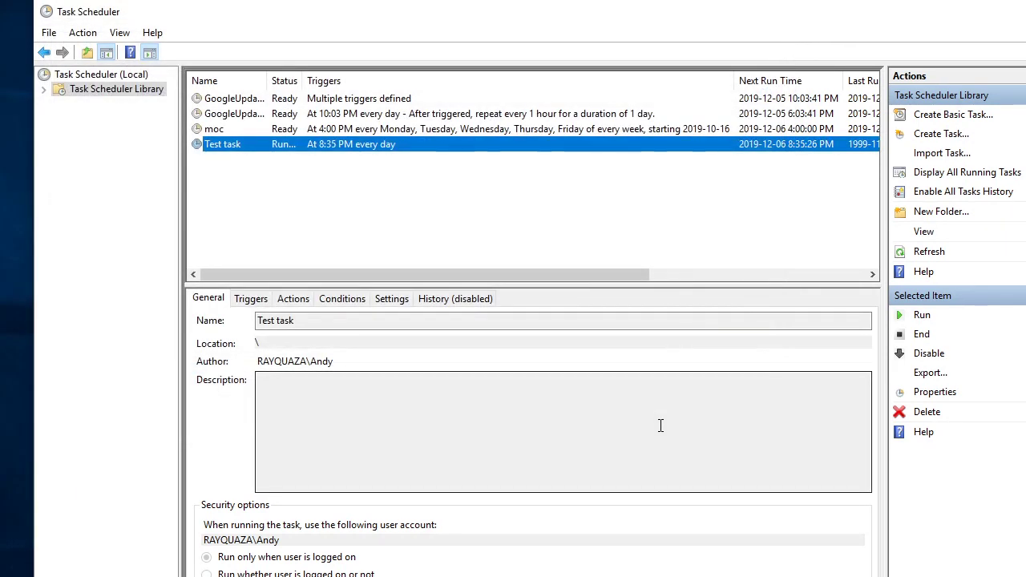
key(alt+Tab)
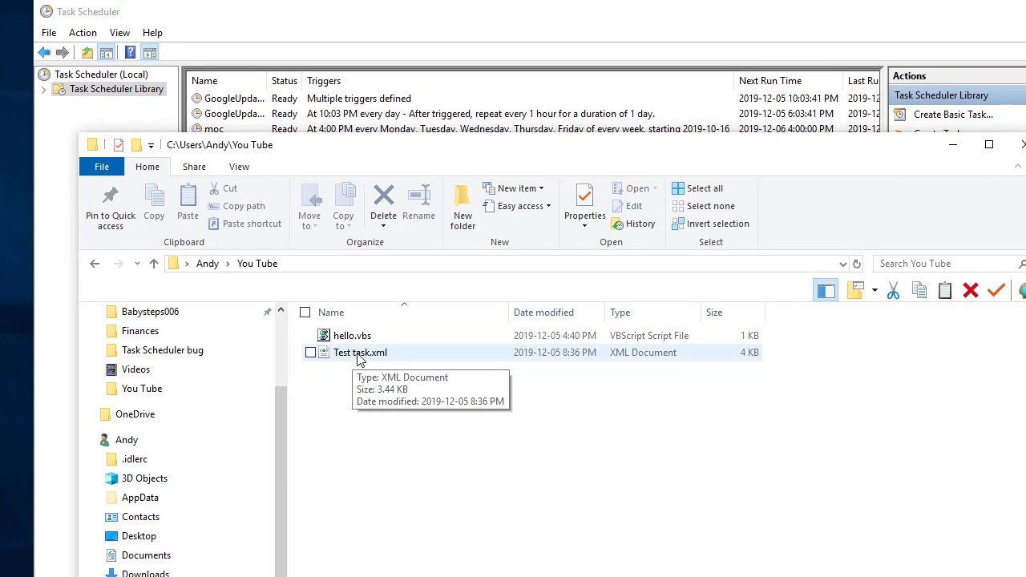
Step: In Notepad++, remove the quotes around the hello.vbs Command path on line 47 of Test task.xml
click(360, 360)
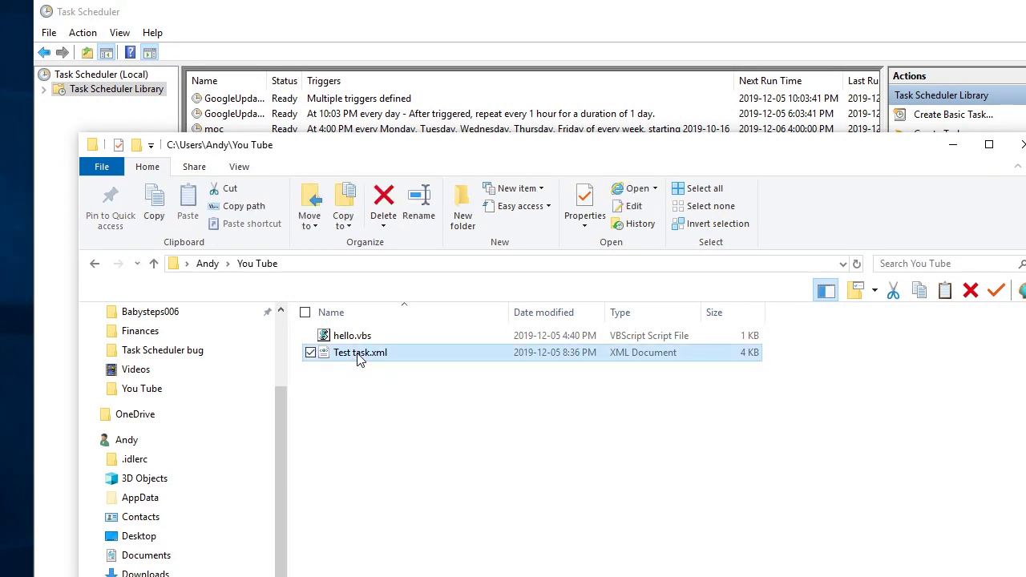
right_click(360, 360)
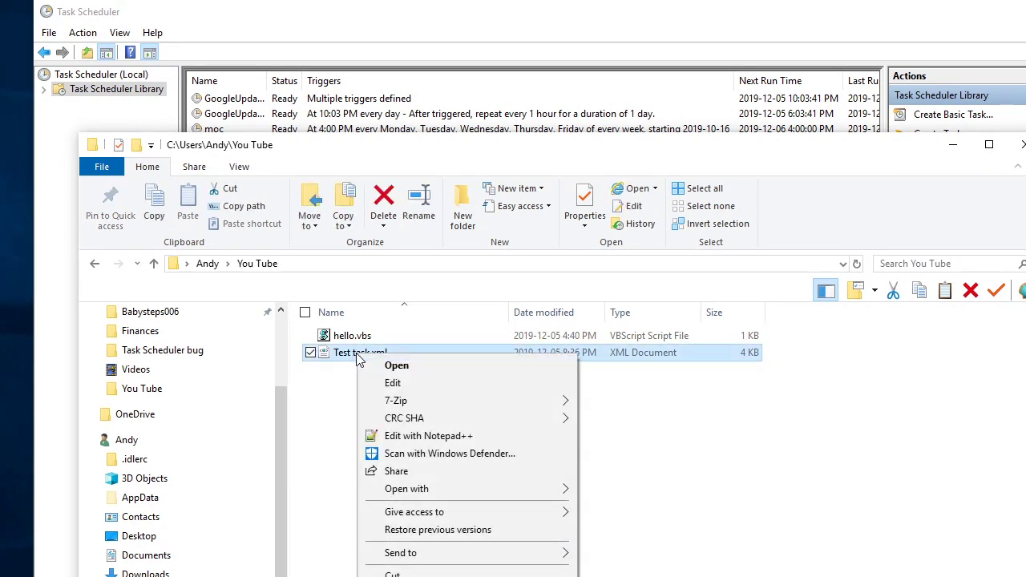
click(431, 440)
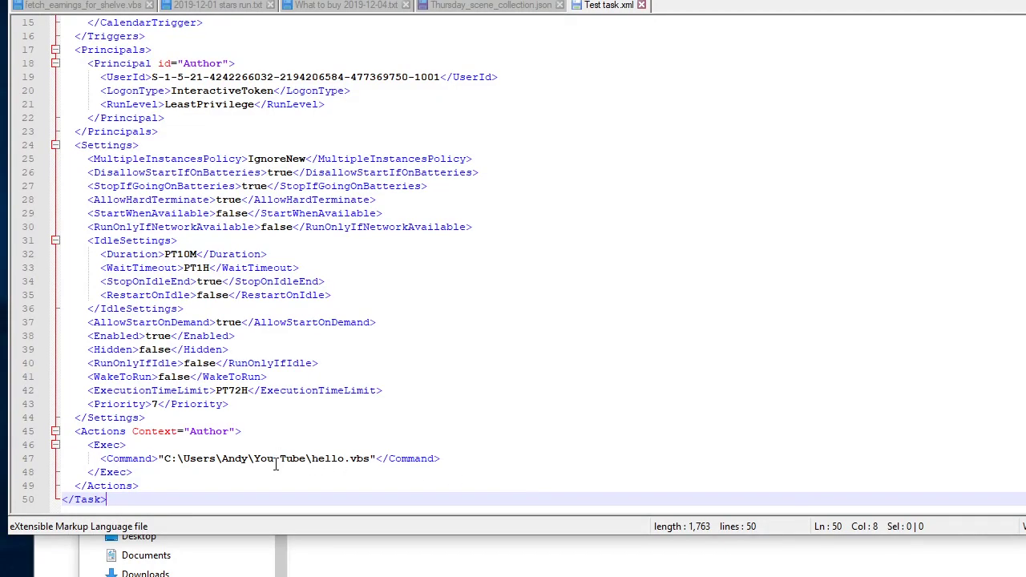
click(166, 459)
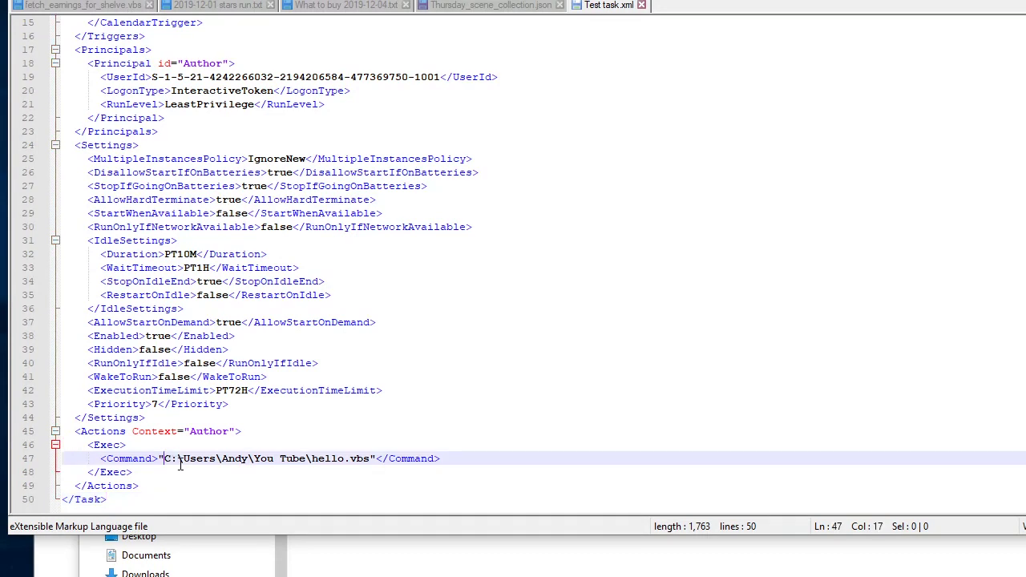
key(BackSpace)
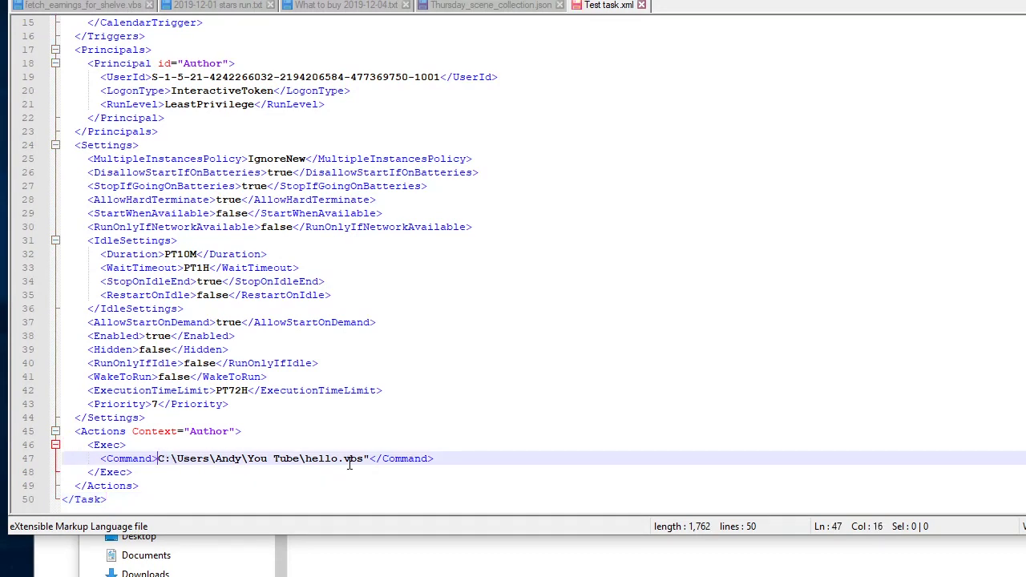
click(370, 458)
key(BackSpace)
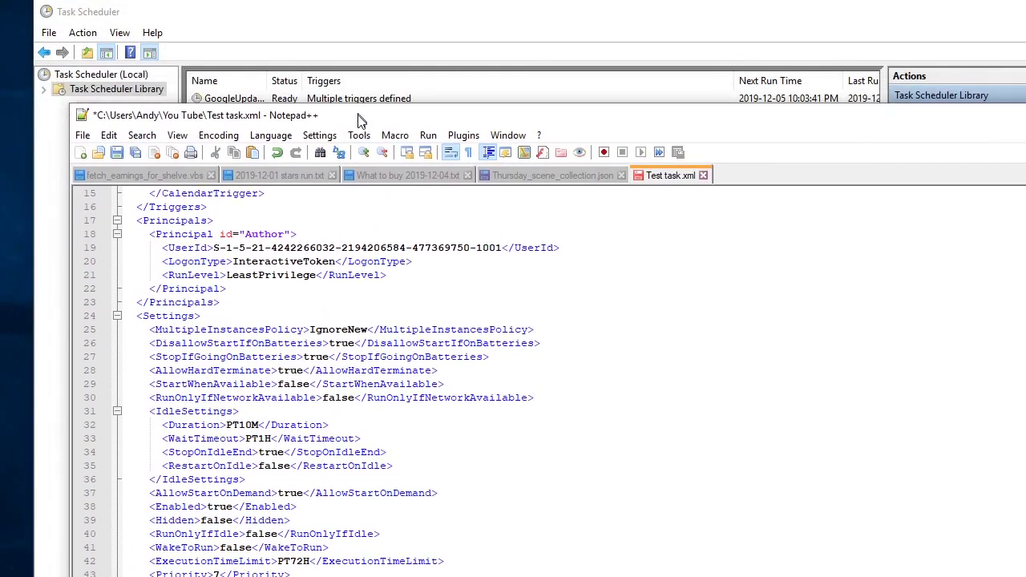
Step: Save the edited Test task.xml and close Notepad++
click(81, 142)
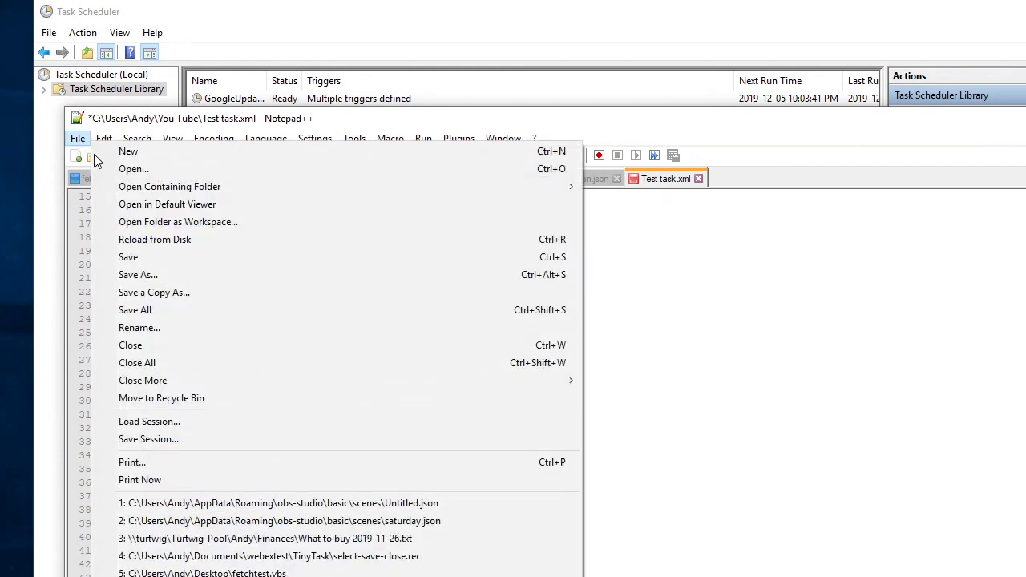
click(139, 263)
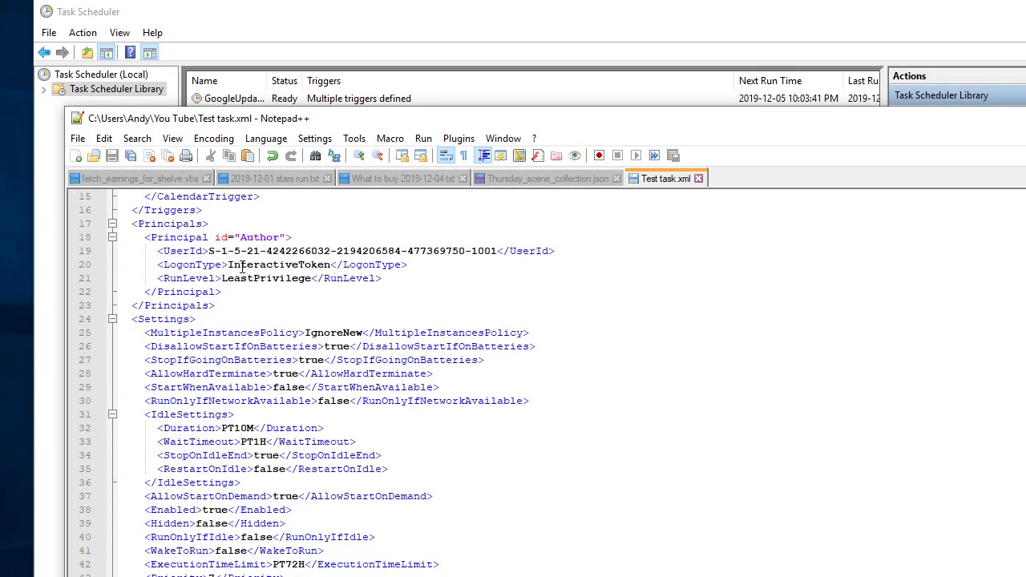
key(alt+F4)
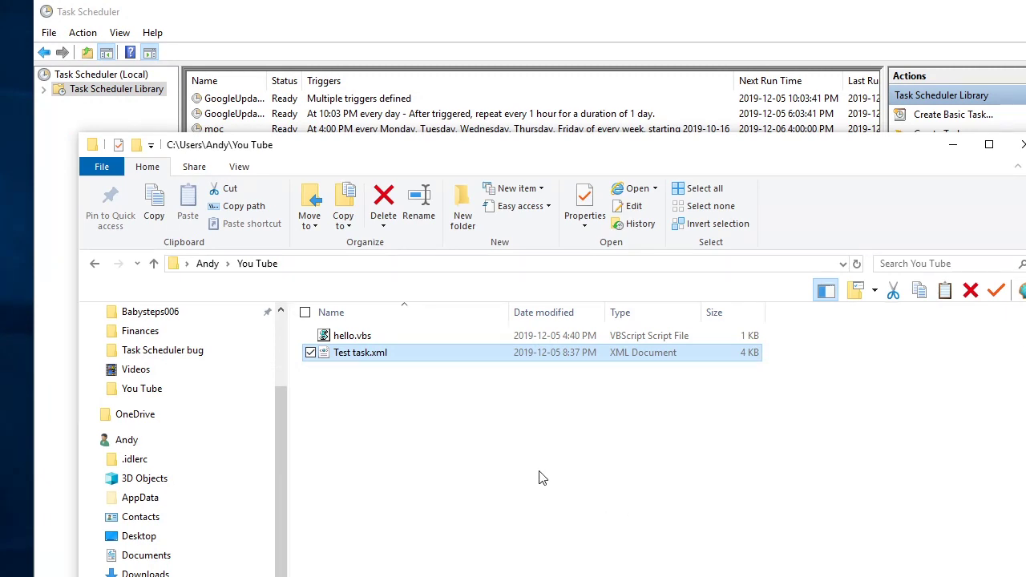
Step: Import the edited Test task.xml, renaming it Test task1 to avoid the duplicate-name error
click(953, 146)
click(358, 215)
right_click(358, 215)
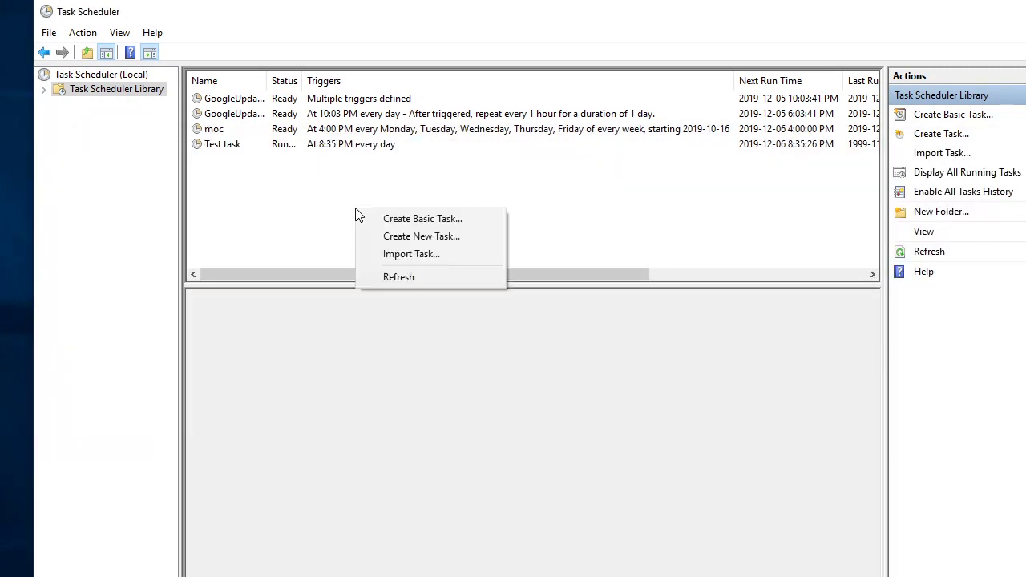
click(403, 255)
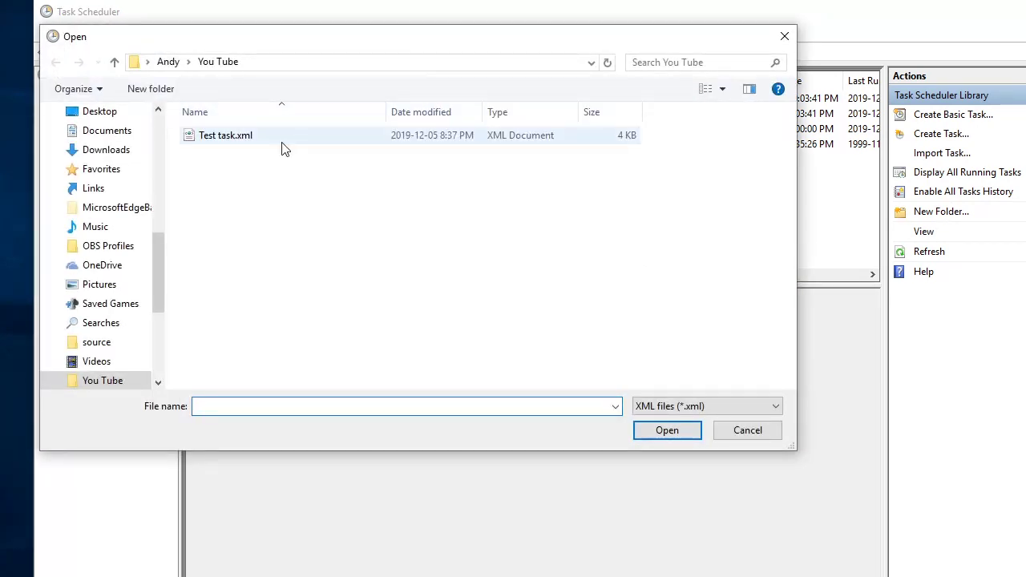
click(251, 149)
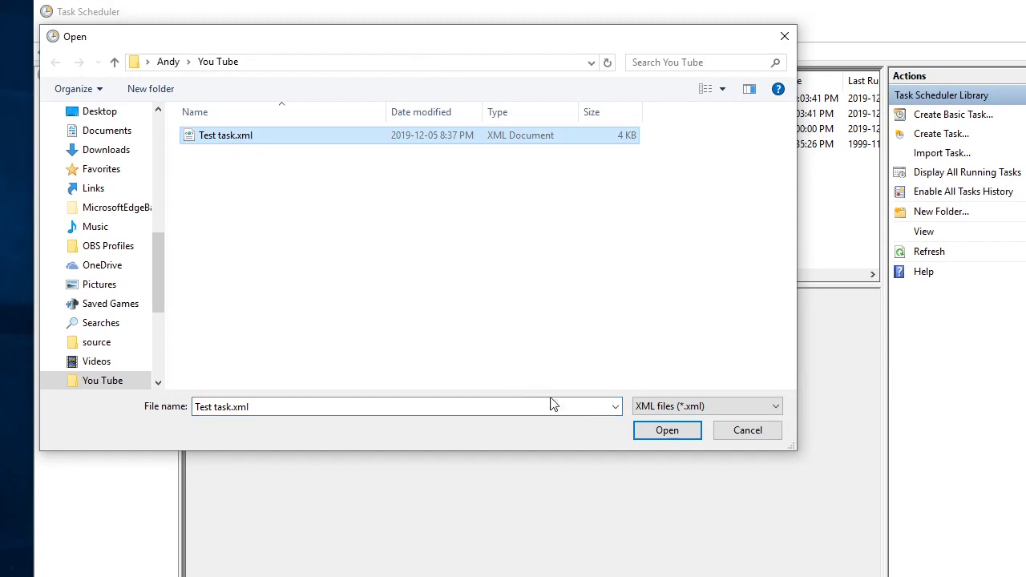
click(648, 431)
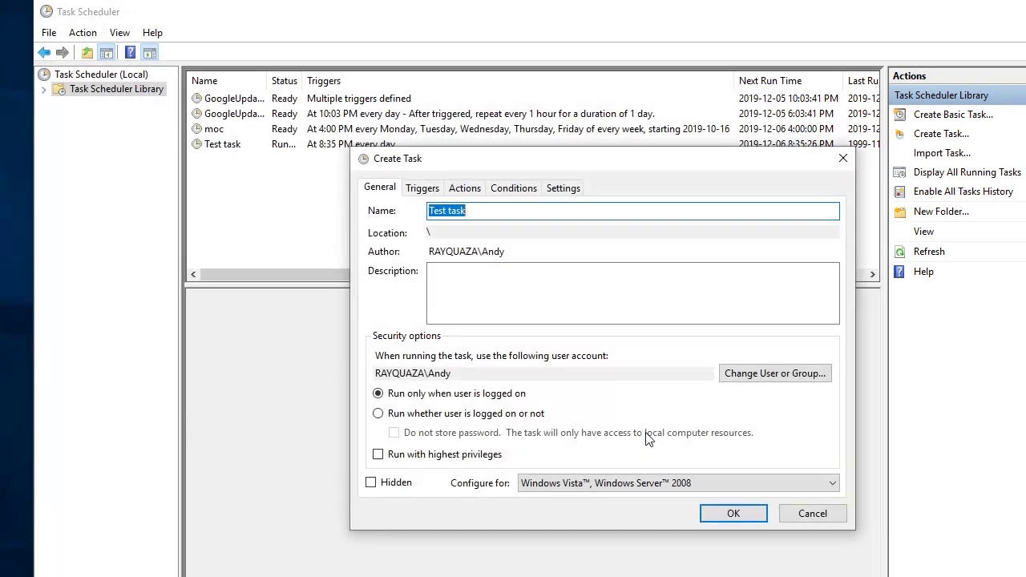
click(734, 514)
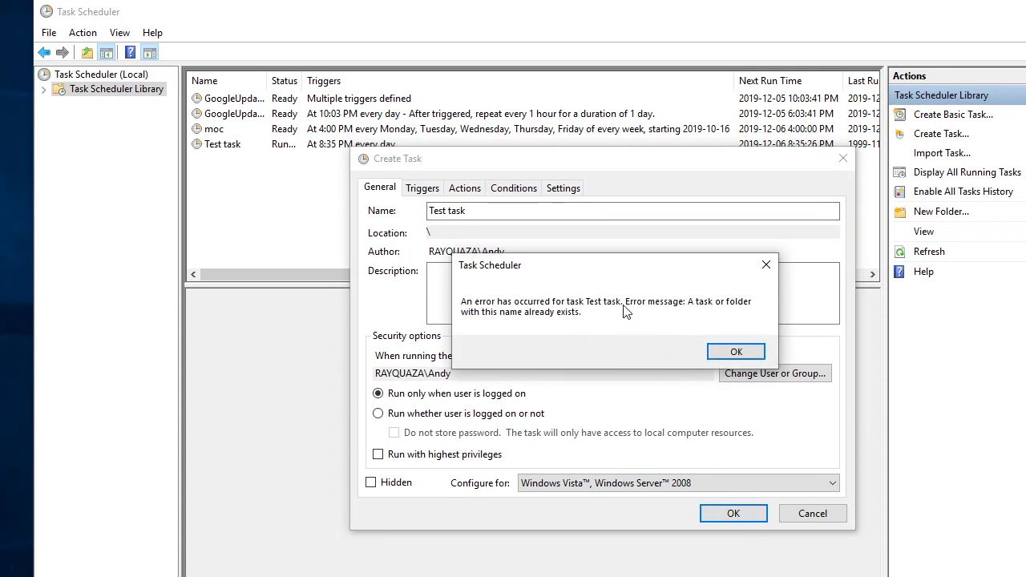
click(736, 353)
click(489, 212)
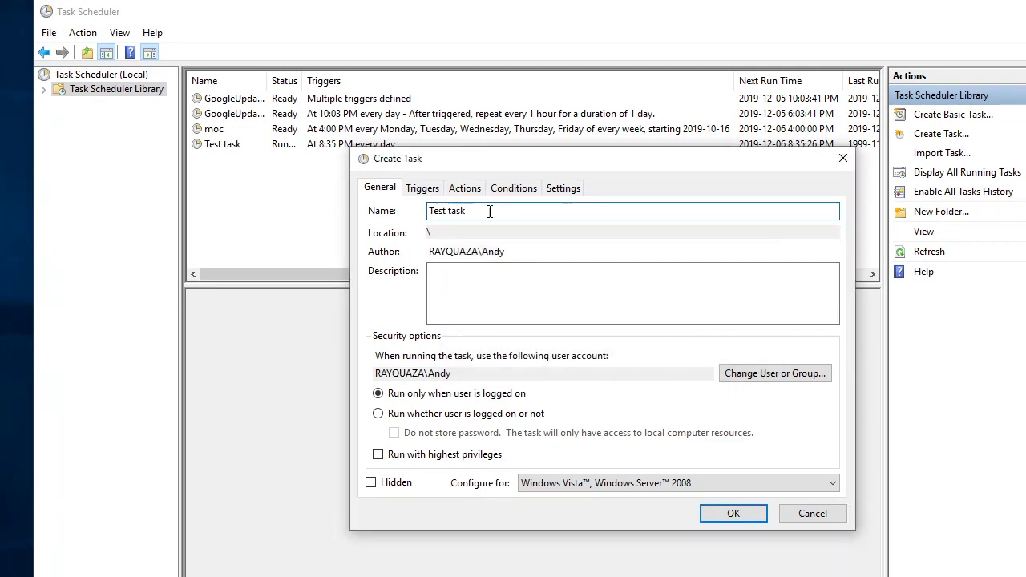
text(1)
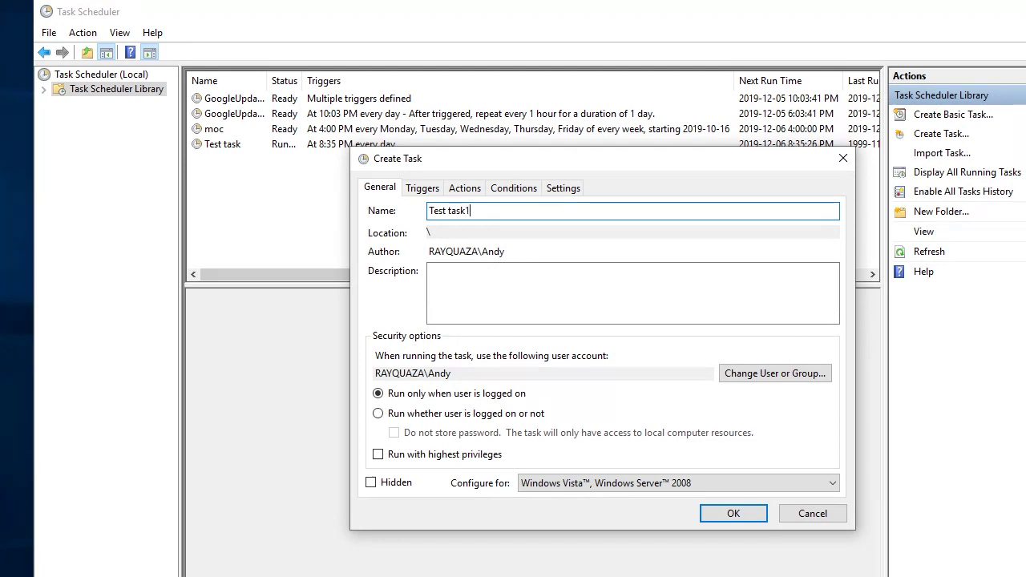
click(725, 517)
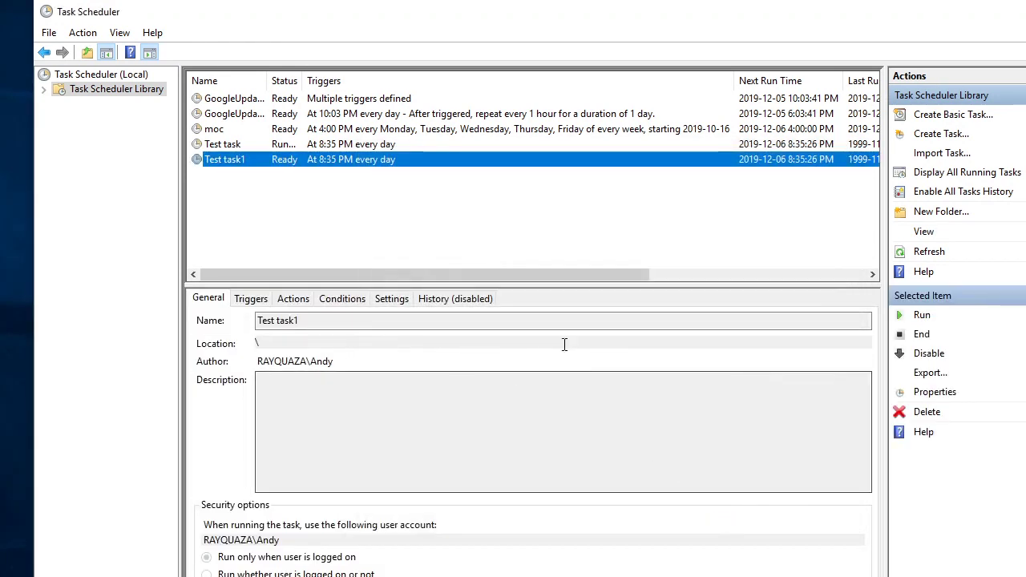
Step: Run Test task1 manually and dismiss the Hello YouTube message box it shows
right_click(463, 163)
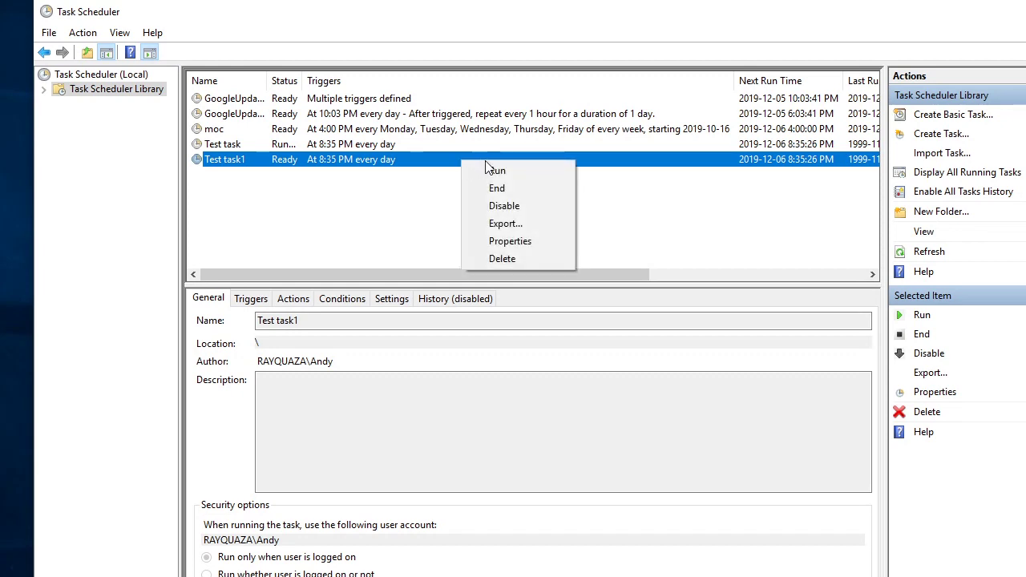
click(498, 172)
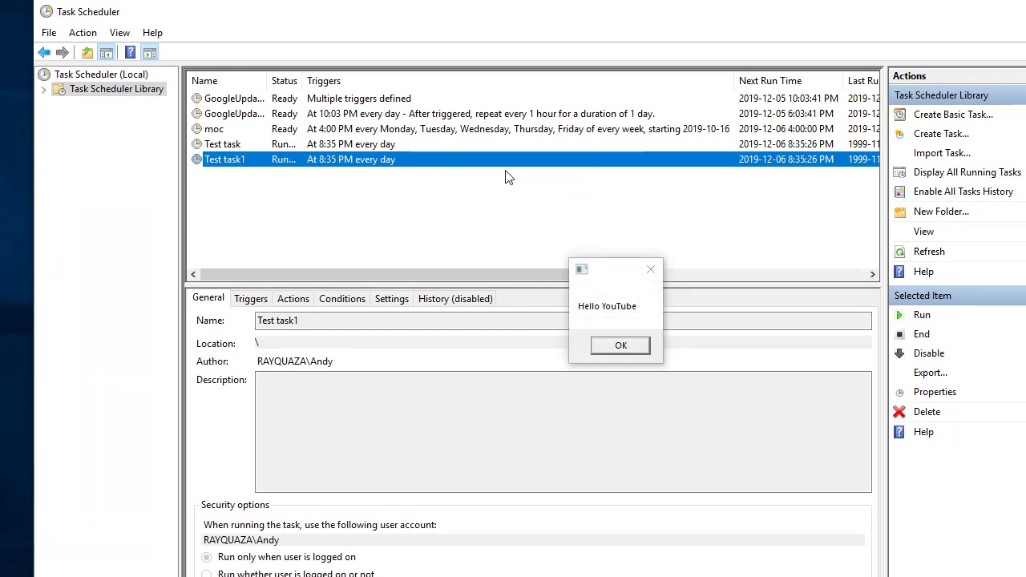
click(631, 347)
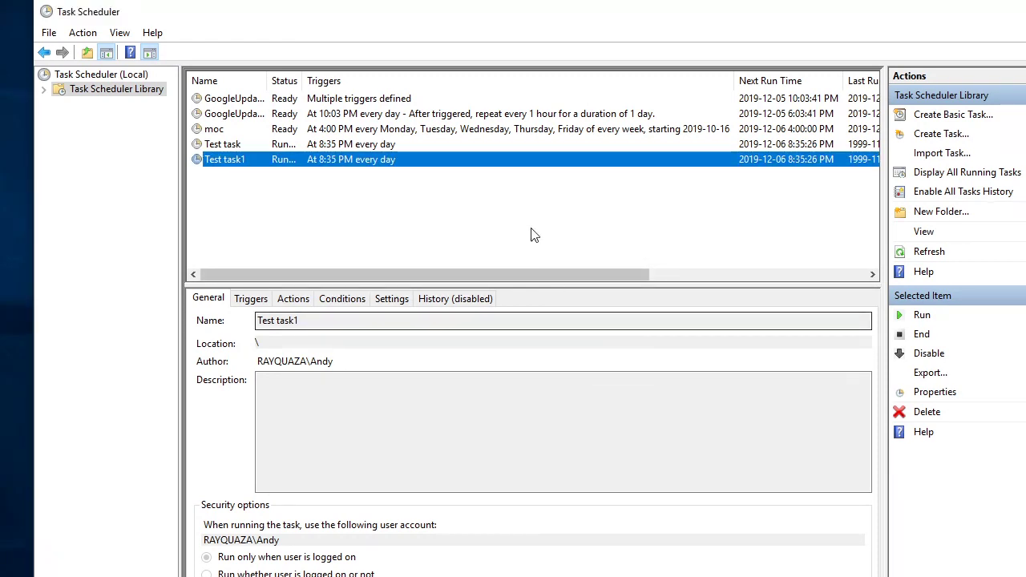